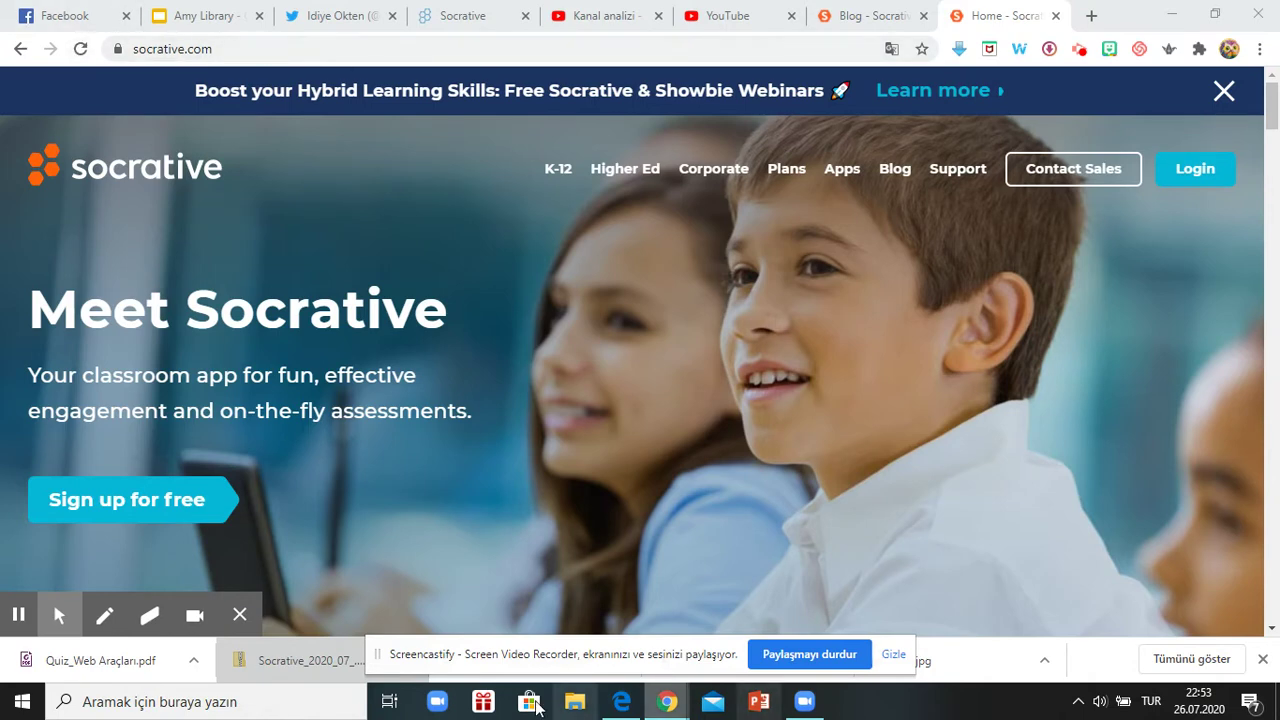
Browse the Socrative pricing plans and choose Sign up under the FREE plan.
{"action": "left_click", "coordinate": [155, 518]}
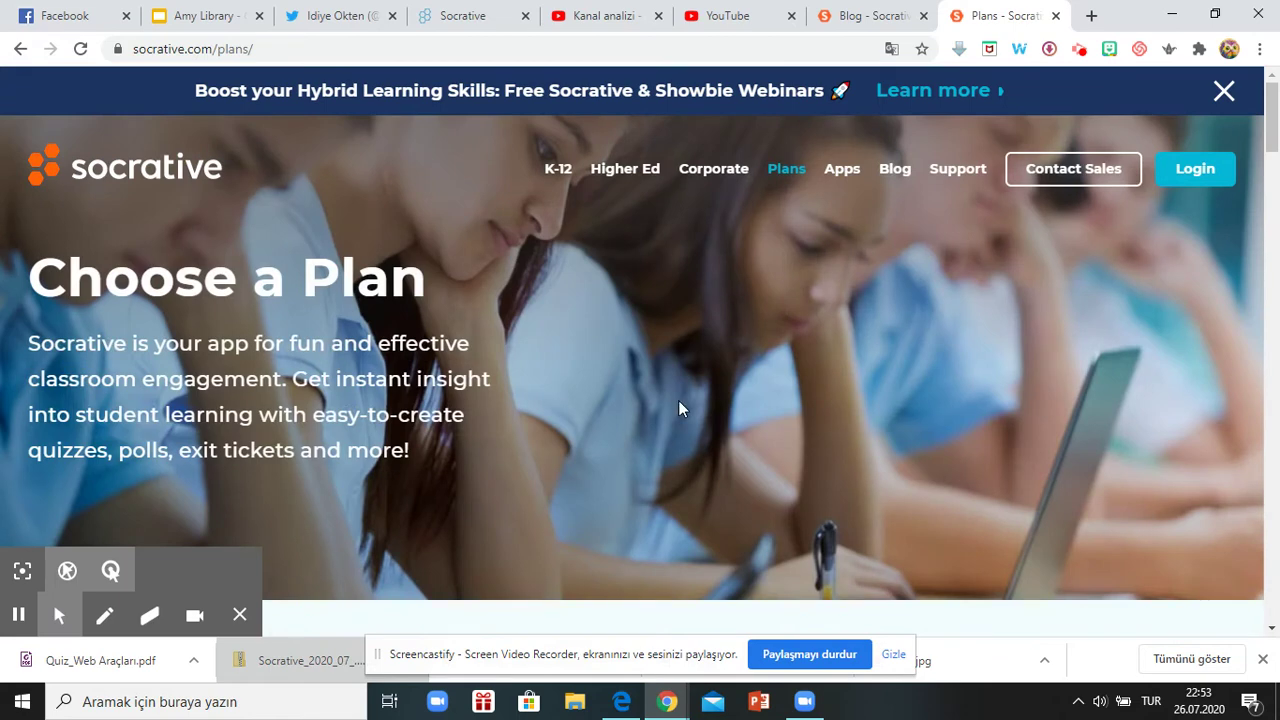
{"action": "scroll", "coordinate": [678, 402], "scroll_direction": "down", "scroll_amount": 5}
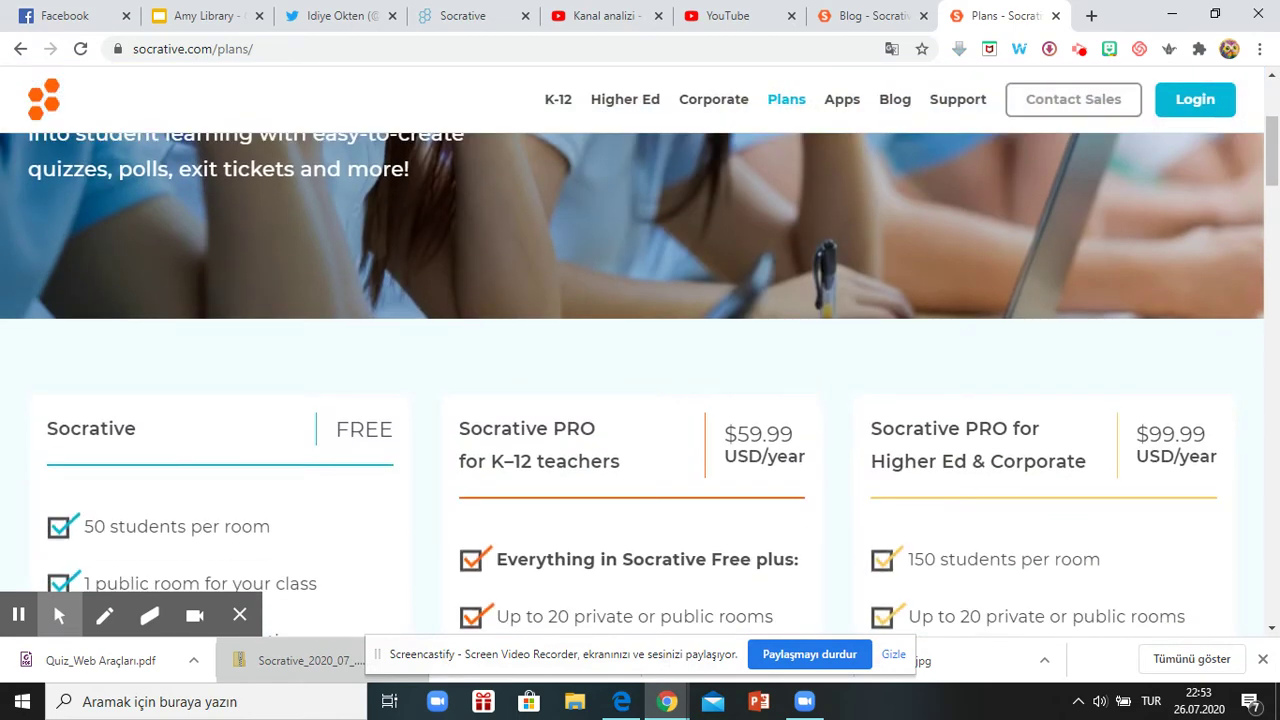
{"action": "scroll", "coordinate": [319, 320], "scroll_direction": "up", "scroll_amount": 5}
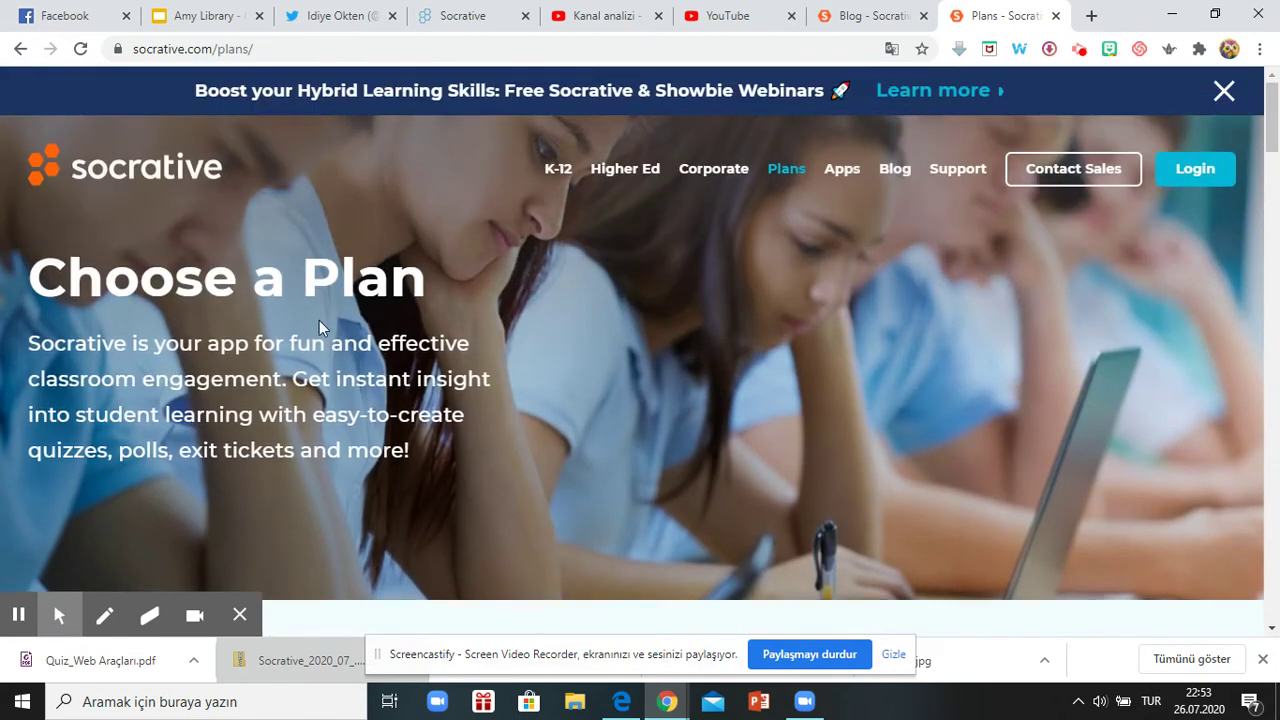
{"action": "scroll", "coordinate": [668, 405], "scroll_direction": "down", "scroll_amount": 5}
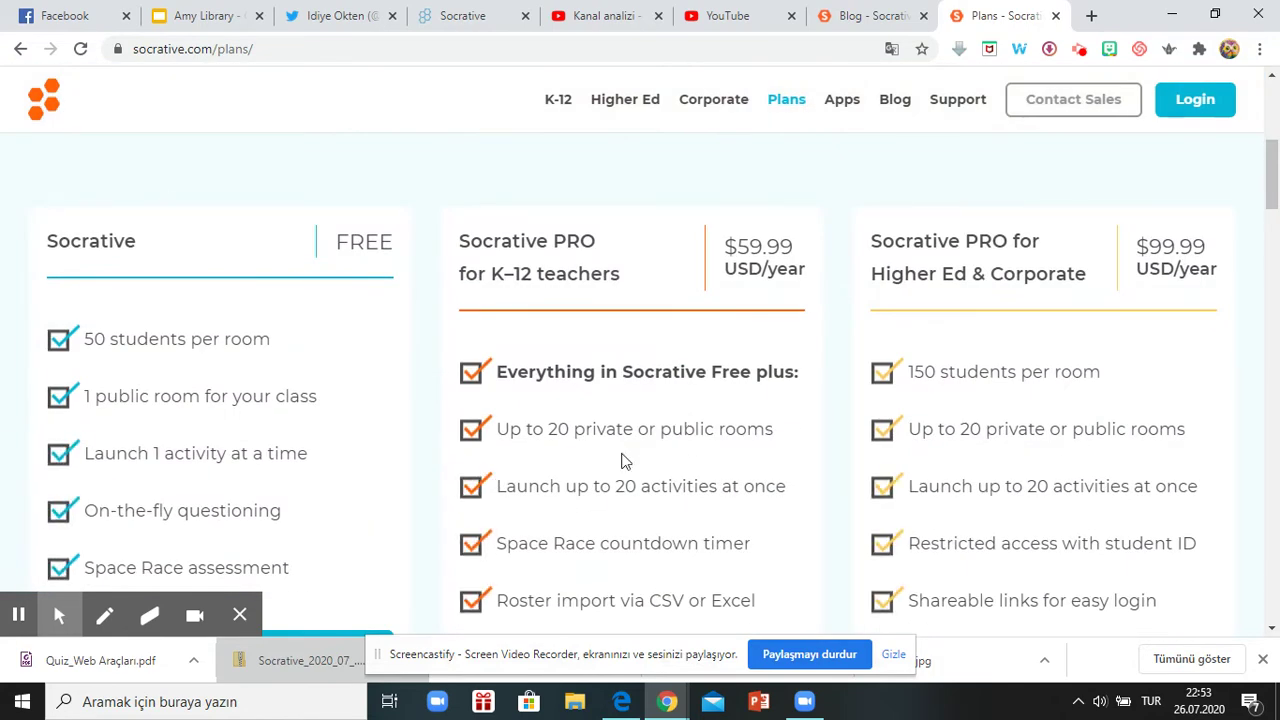
{"action": "scroll", "coordinate": [1000, 320], "scroll_direction": "down", "scroll_amount": 3}
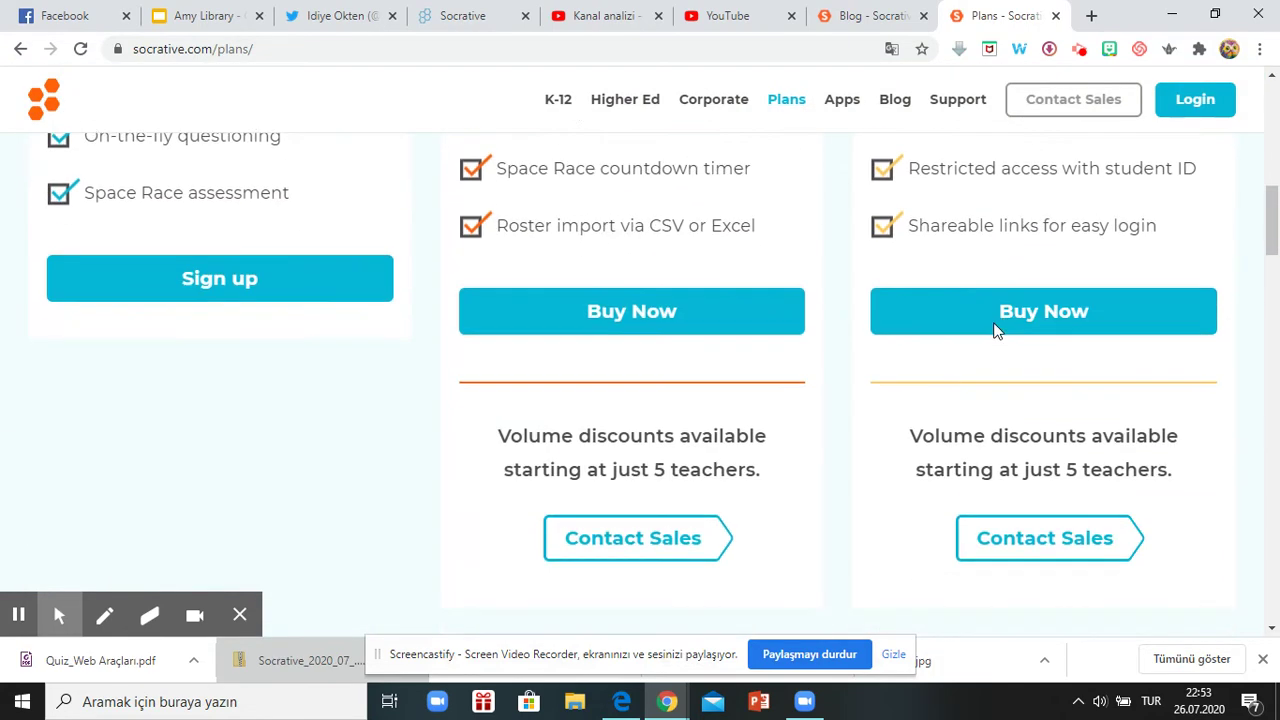
{"action": "scroll", "coordinate": [420, 380], "scroll_direction": "up", "scroll_amount": 2}
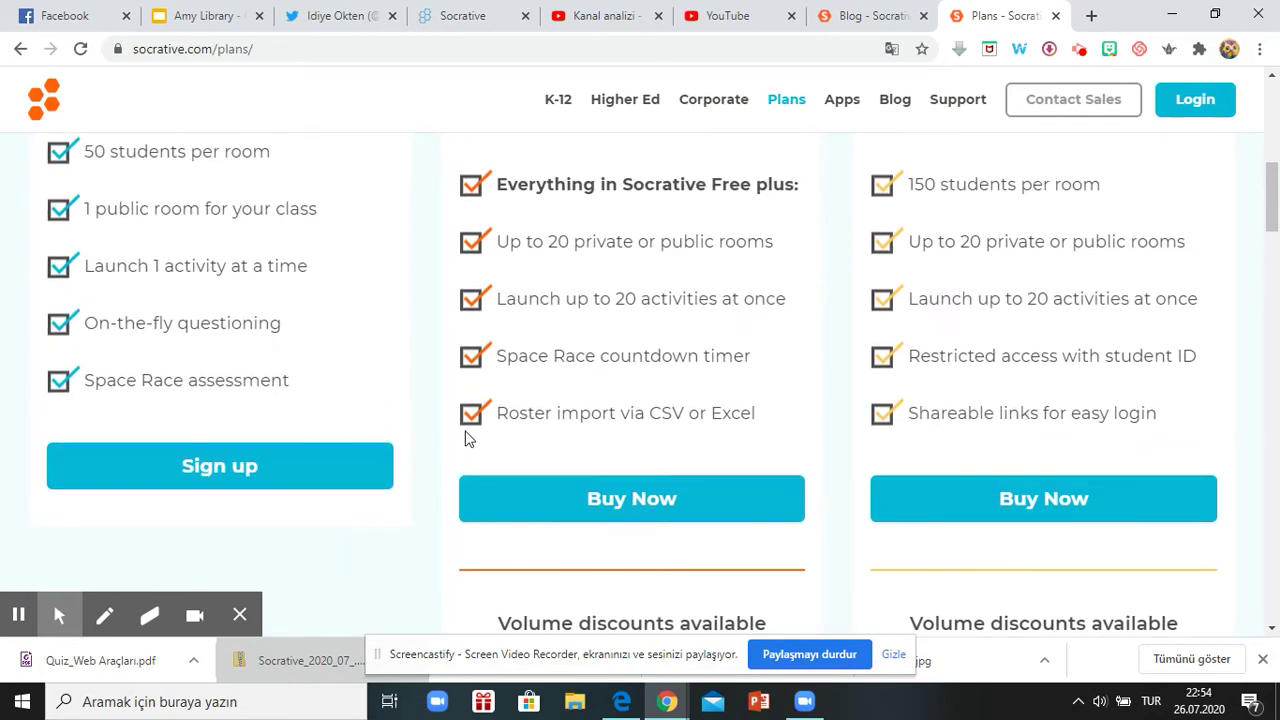
{"action": "scroll", "coordinate": [450, 392], "scroll_direction": "up", "scroll_amount": 3}
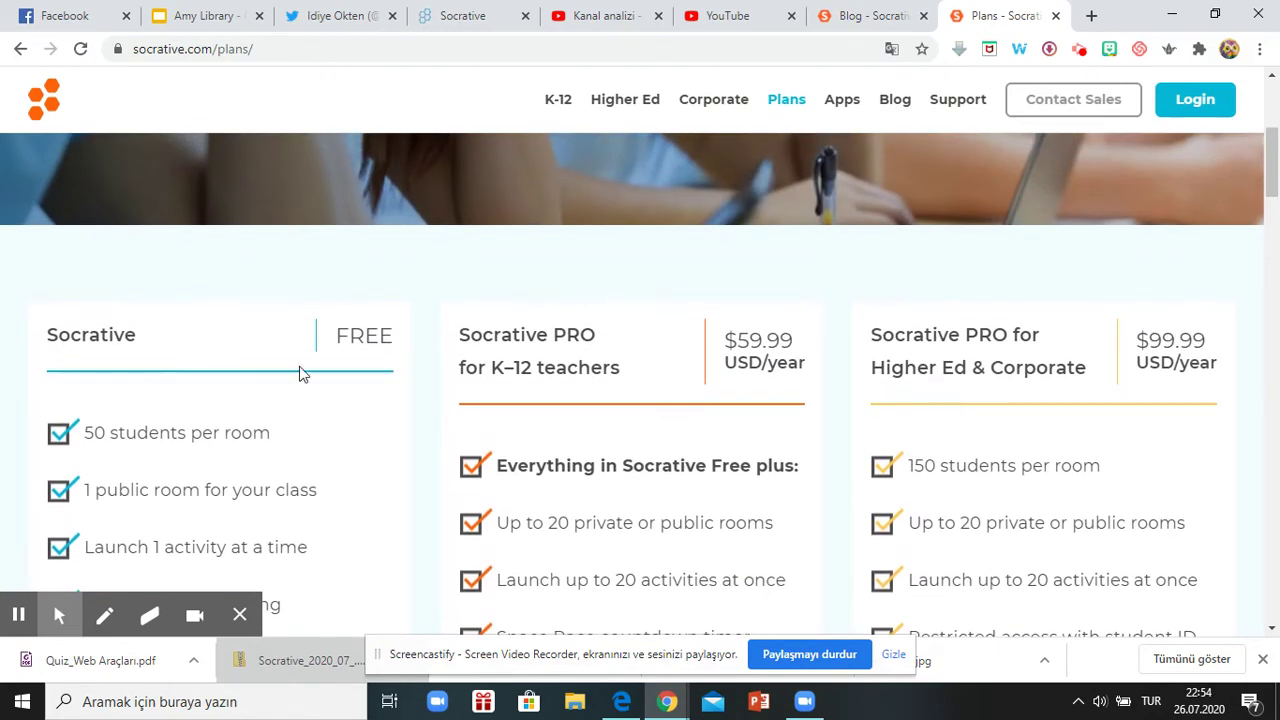
{"action": "scroll", "coordinate": [362, 430], "scroll_direction": "down", "scroll_amount": 2}
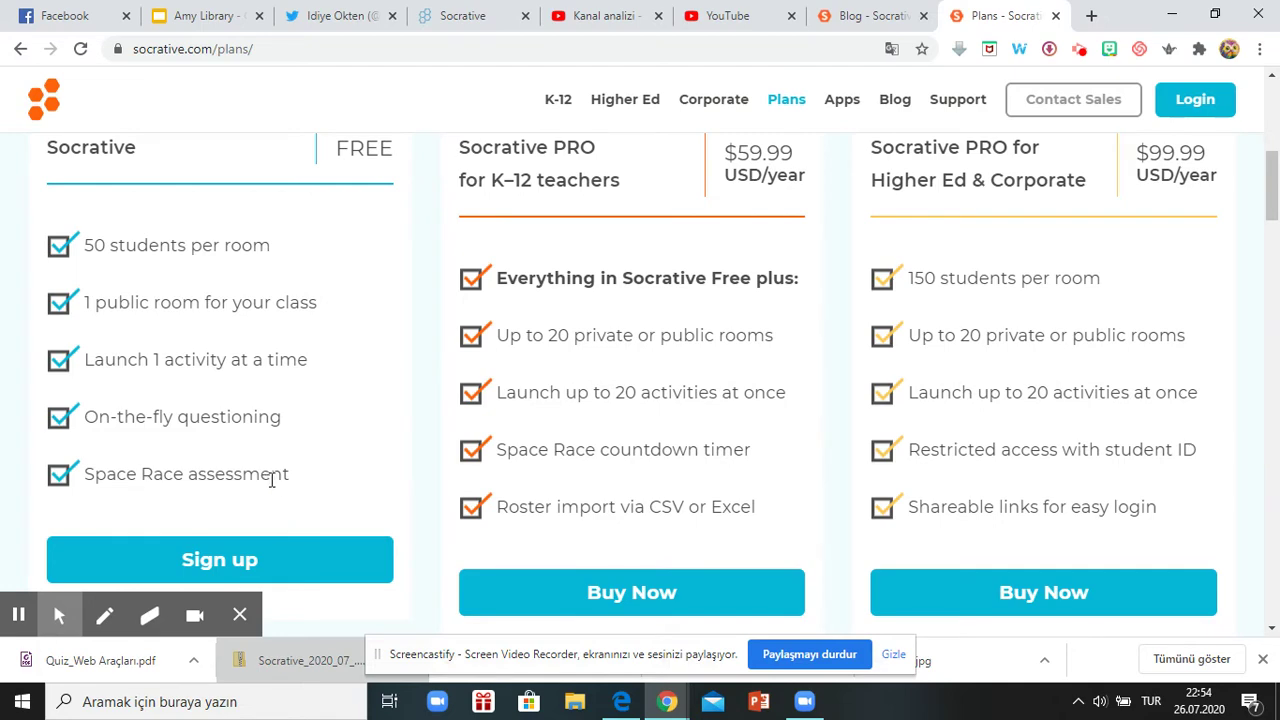
{"action": "scroll", "coordinate": [374, 523], "scroll_direction": "up", "scroll_amount": 2}
{"action": "scroll", "coordinate": [837, 514], "scroll_direction": "down", "scroll_amount": 4}
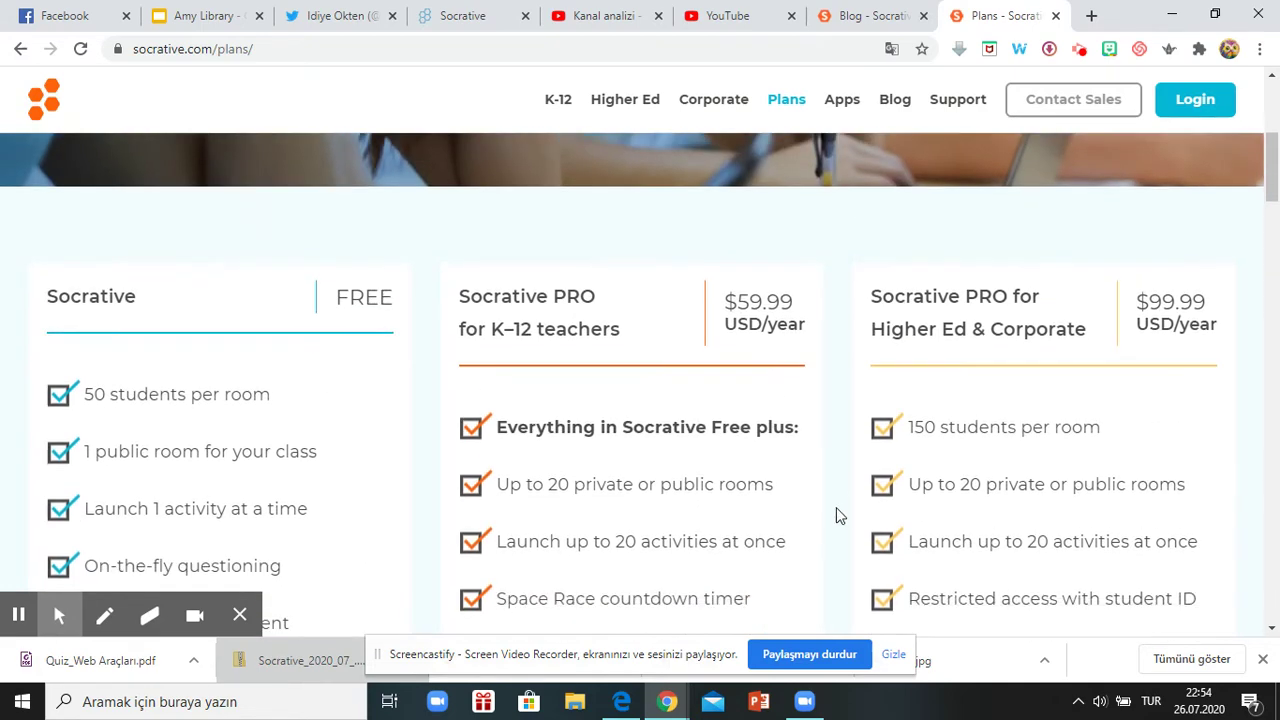
{"action": "left_click", "coordinate": [320, 375]}
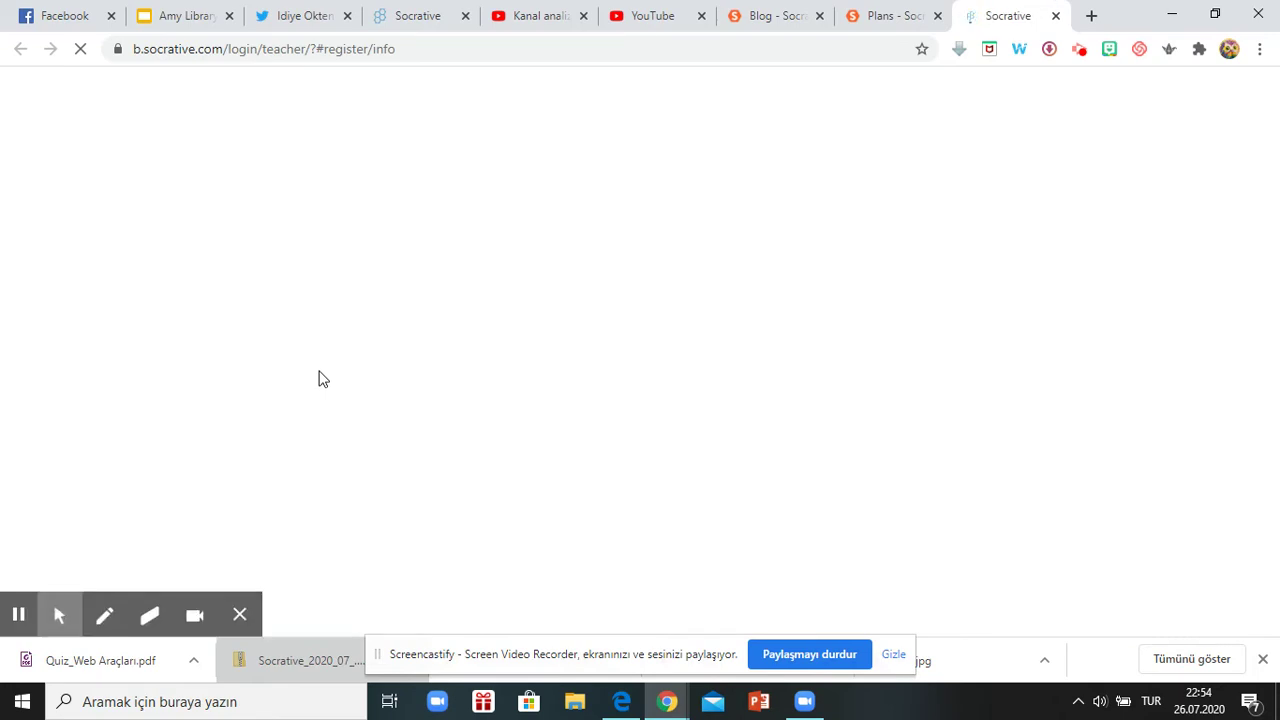
Enter the teacher's first name, last name, e-mail address and e-mail confirmation.
{"action": "scroll", "coordinate": [660, 390], "scroll_direction": "down", "scroll_amount": 3}
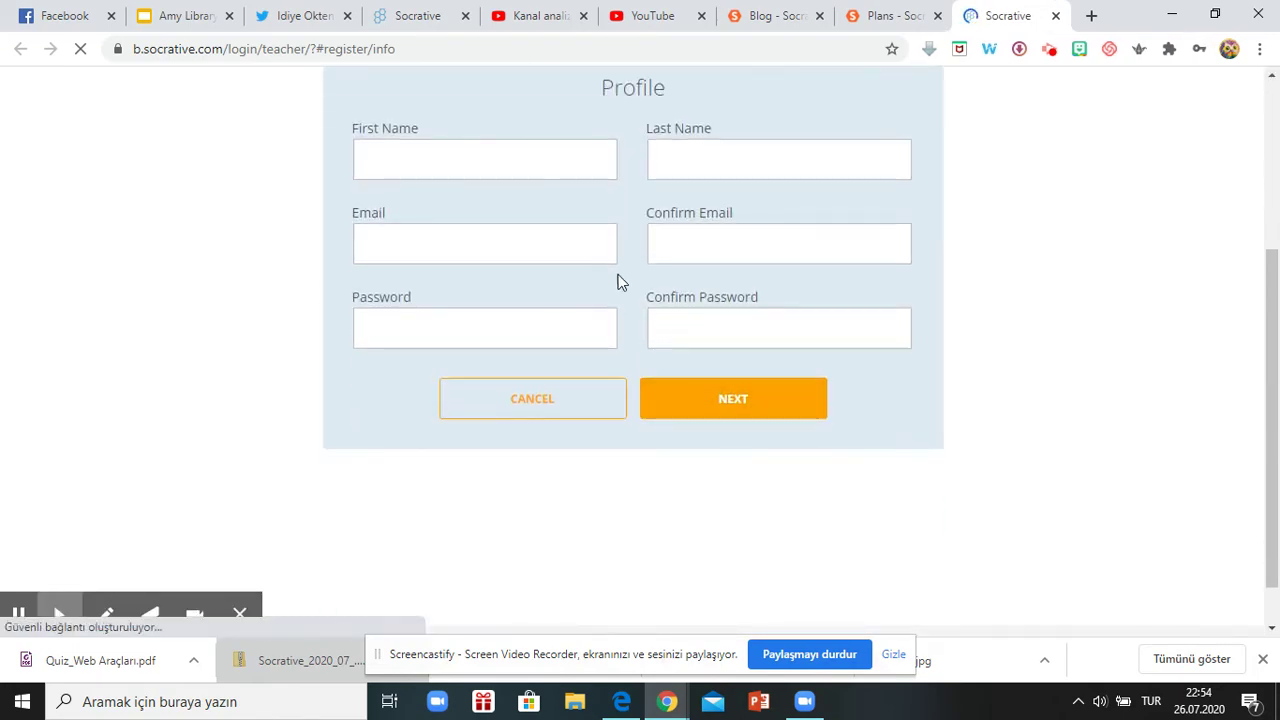
{"action": "scroll", "coordinate": [617, 280], "scroll_direction": "up", "scroll_amount": 1}
{"action": "left_click", "coordinate": [428, 258]}
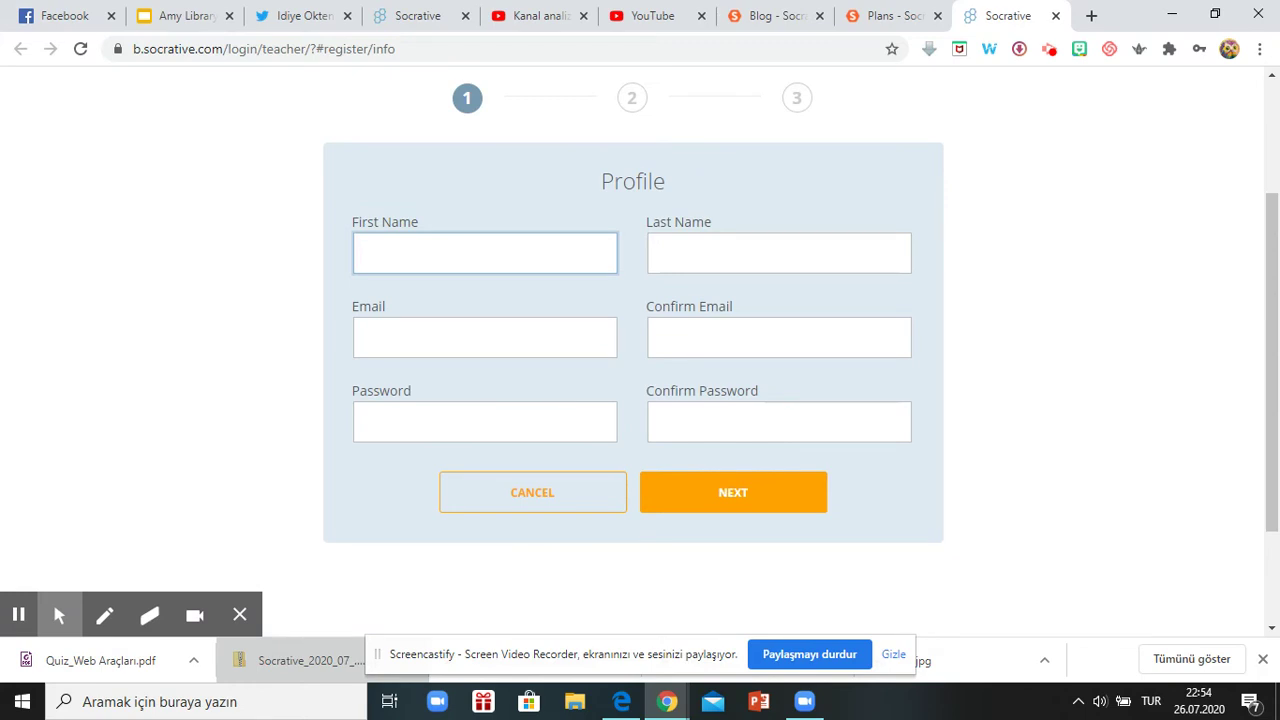
{"action": "key", "text": "Tab"}
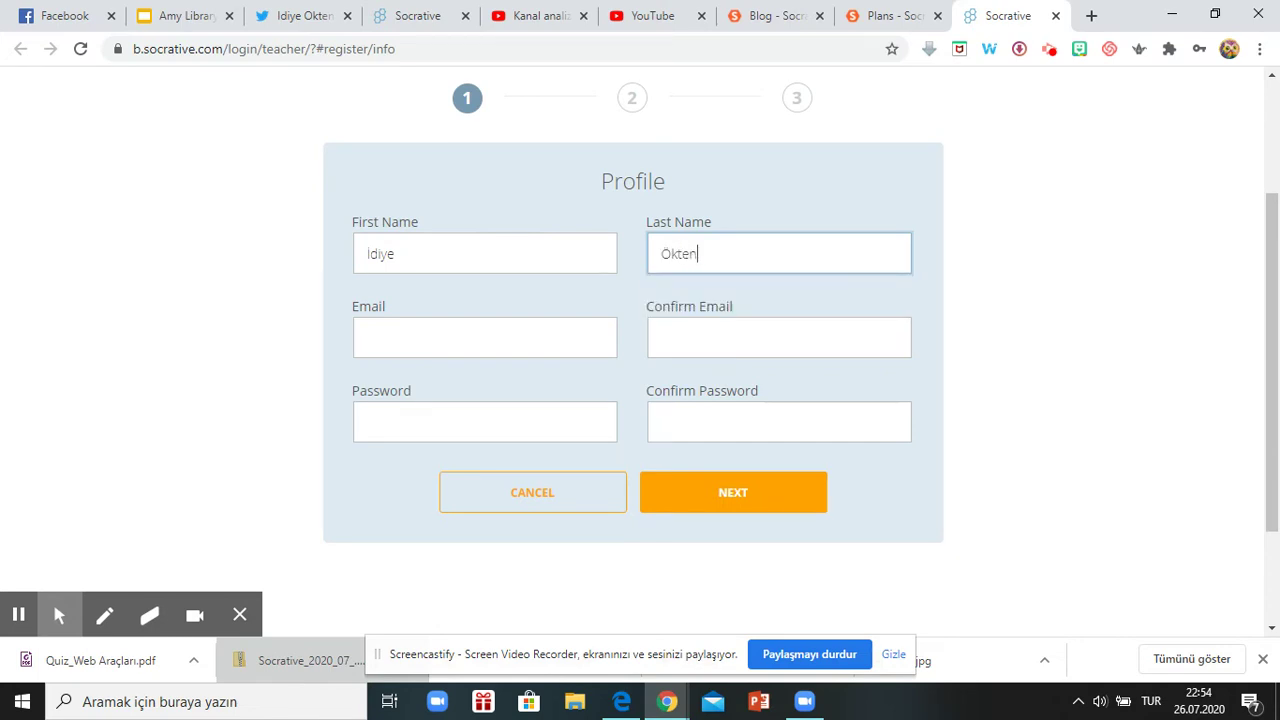
{"action": "key", "text": "Tab"}
{"action": "type", "text": "idi"}
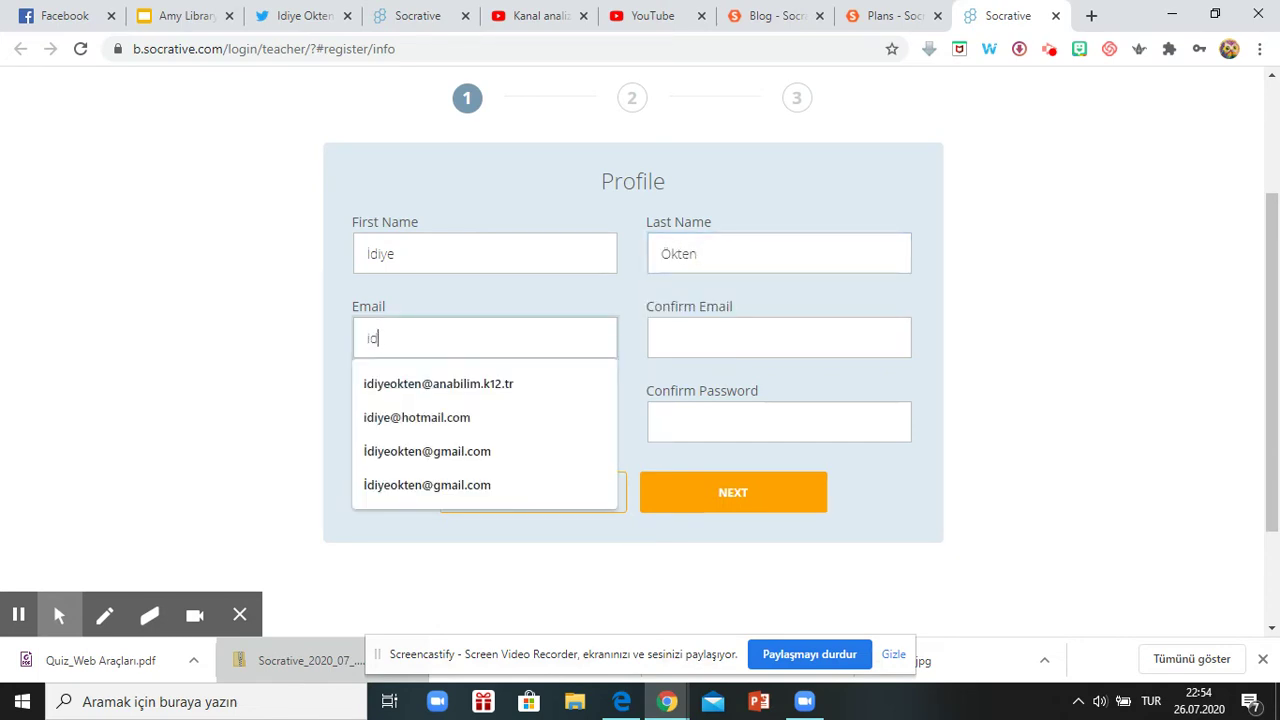
{"action": "left_click", "coordinate": [449, 417]}
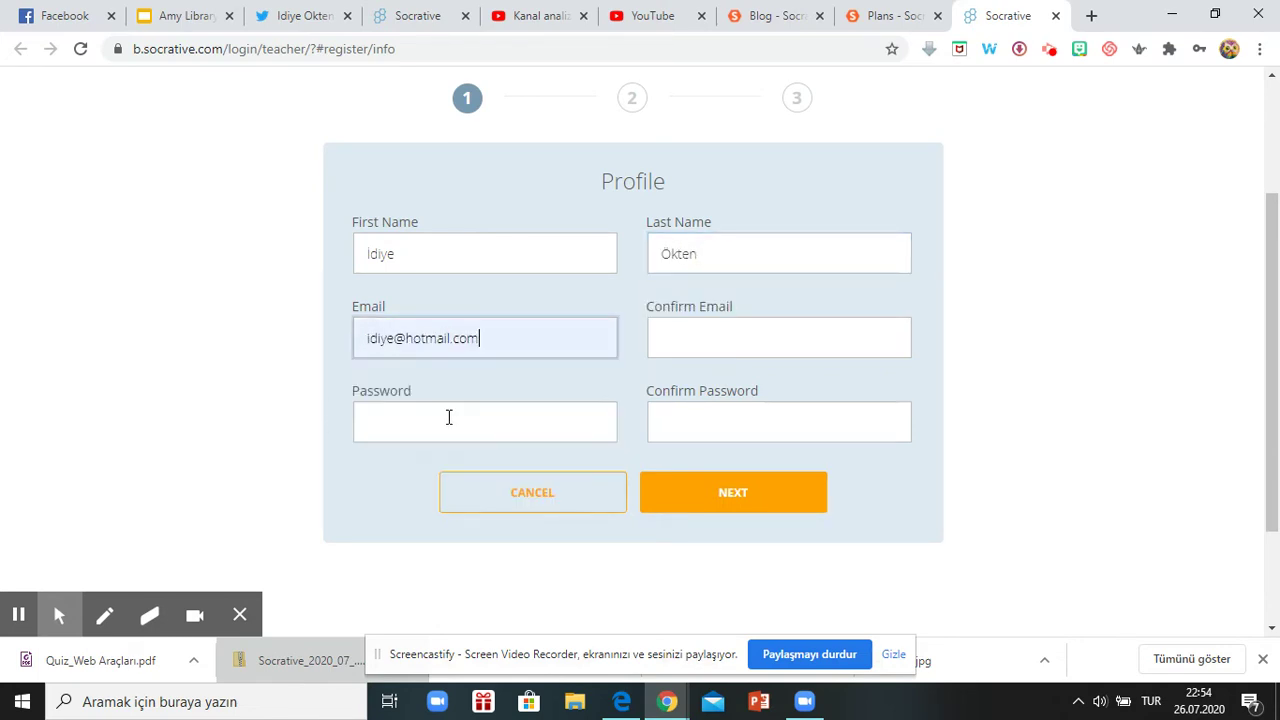
{"action": "left_click", "coordinate": [729, 336]}
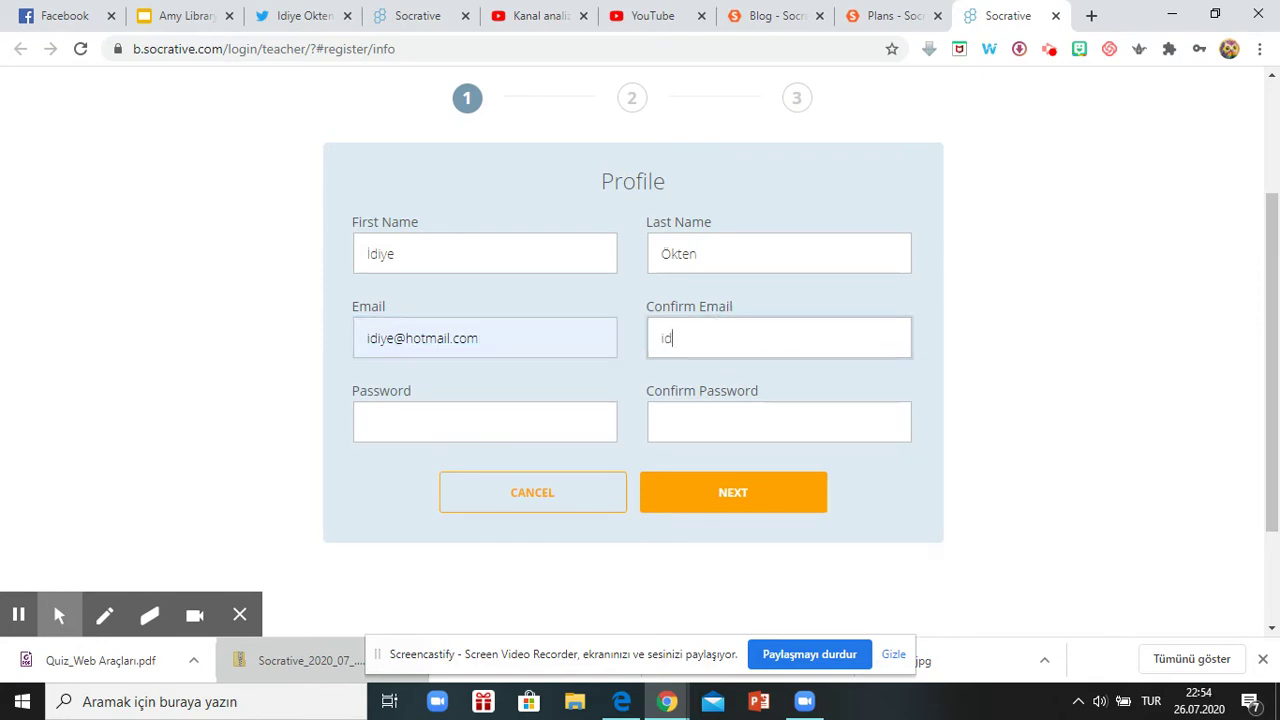
Enter and confirm the account password, then continue to the Demographics step.
{"action": "left_click", "coordinate": [484, 421]}
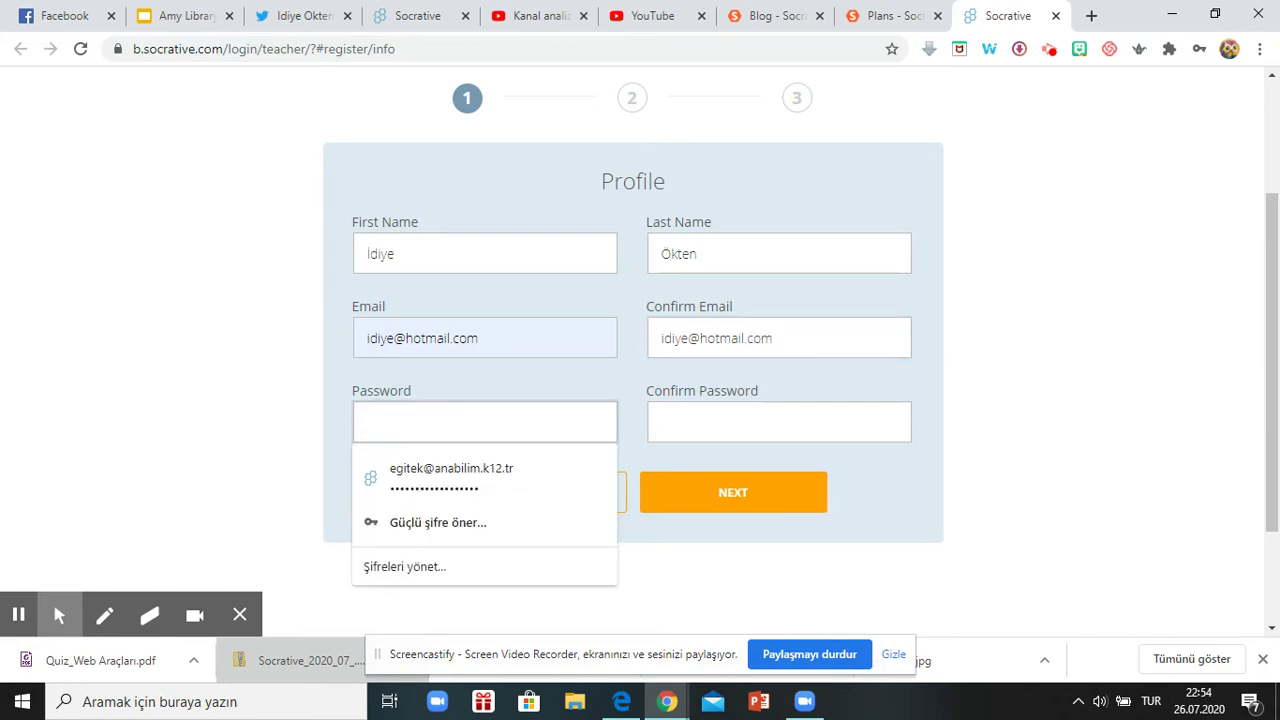
{"action": "type", "text": "123456"}
{"action": "key", "text": "Tab"}
{"action": "type", "text": "123456"}
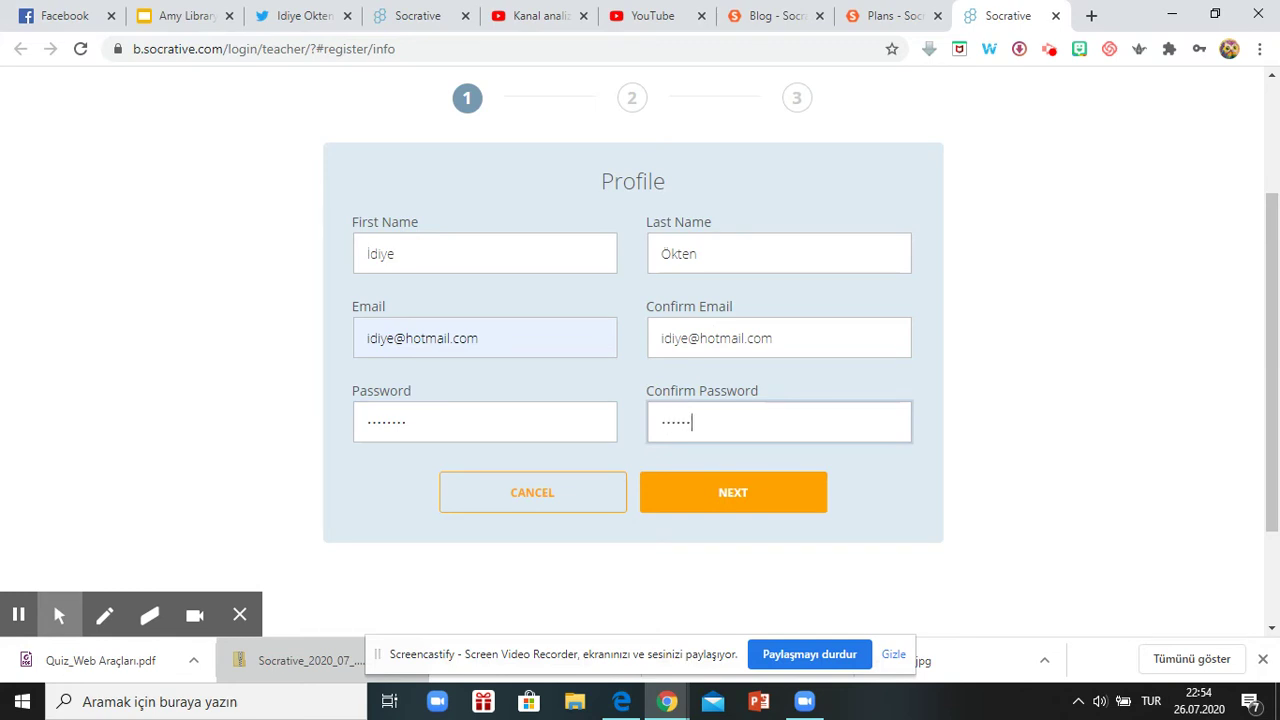
{"action": "type", "text": "78"}
{"action": "left_click", "coordinate": [810, 506]}
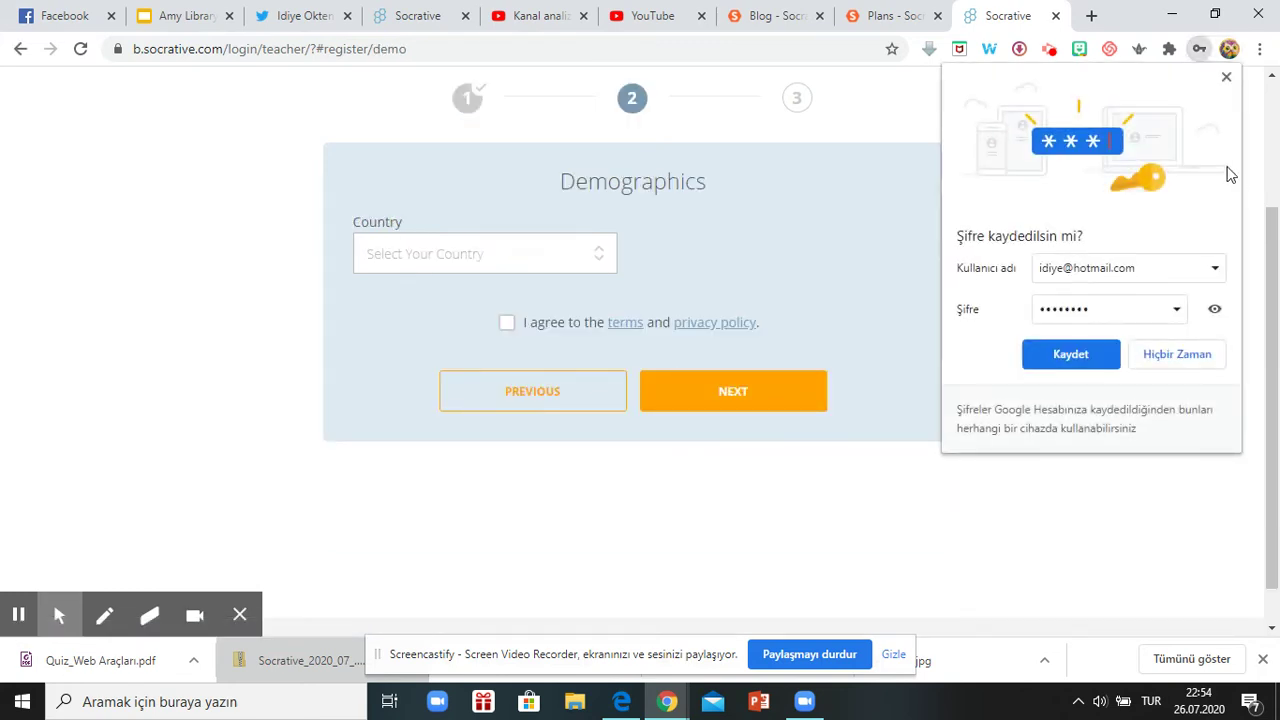
Set the country to Turkey and agree to the terms and privacy policy.
{"action": "left_click", "coordinate": [1226, 79]}
{"action": "left_click", "coordinate": [567, 256]}
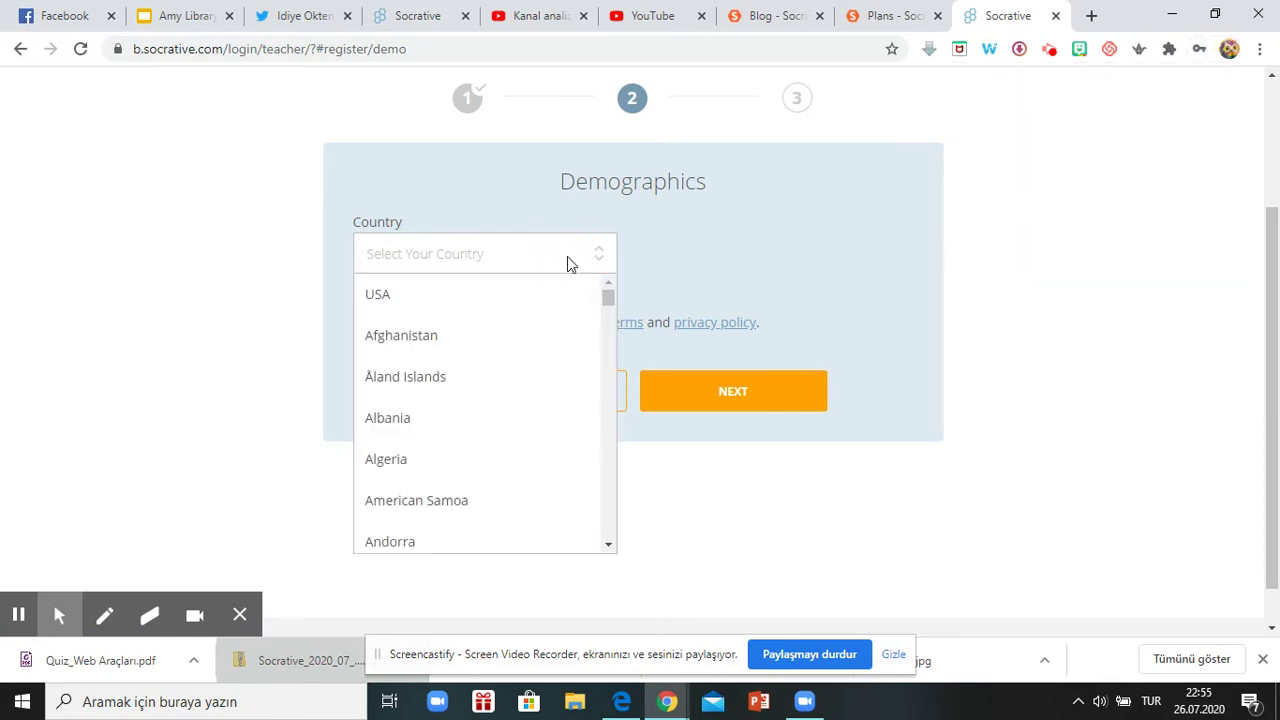
{"action": "left_click", "coordinate": [451, 253]}
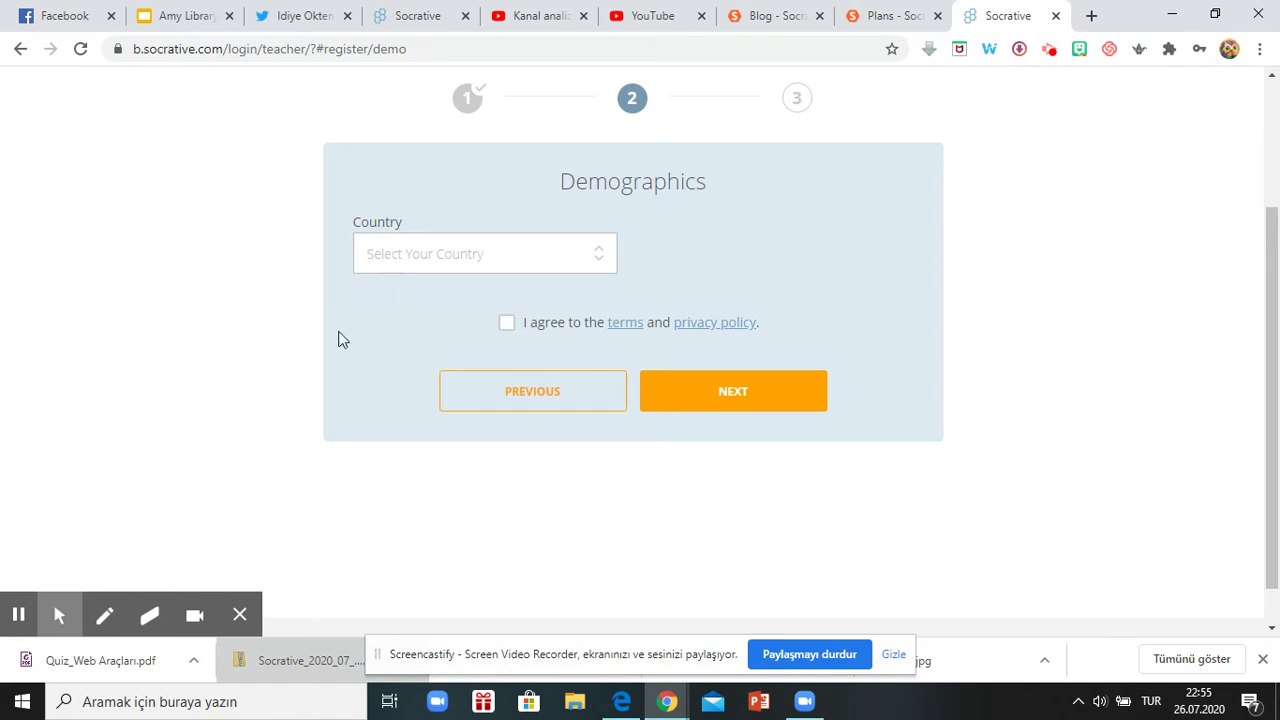
{"action": "left_click", "coordinate": [523, 258]}
{"action": "left_click_drag", "start_coordinate": [608, 298], "coordinate": [613, 523]}
{"action": "left_click", "coordinate": [497, 476]}
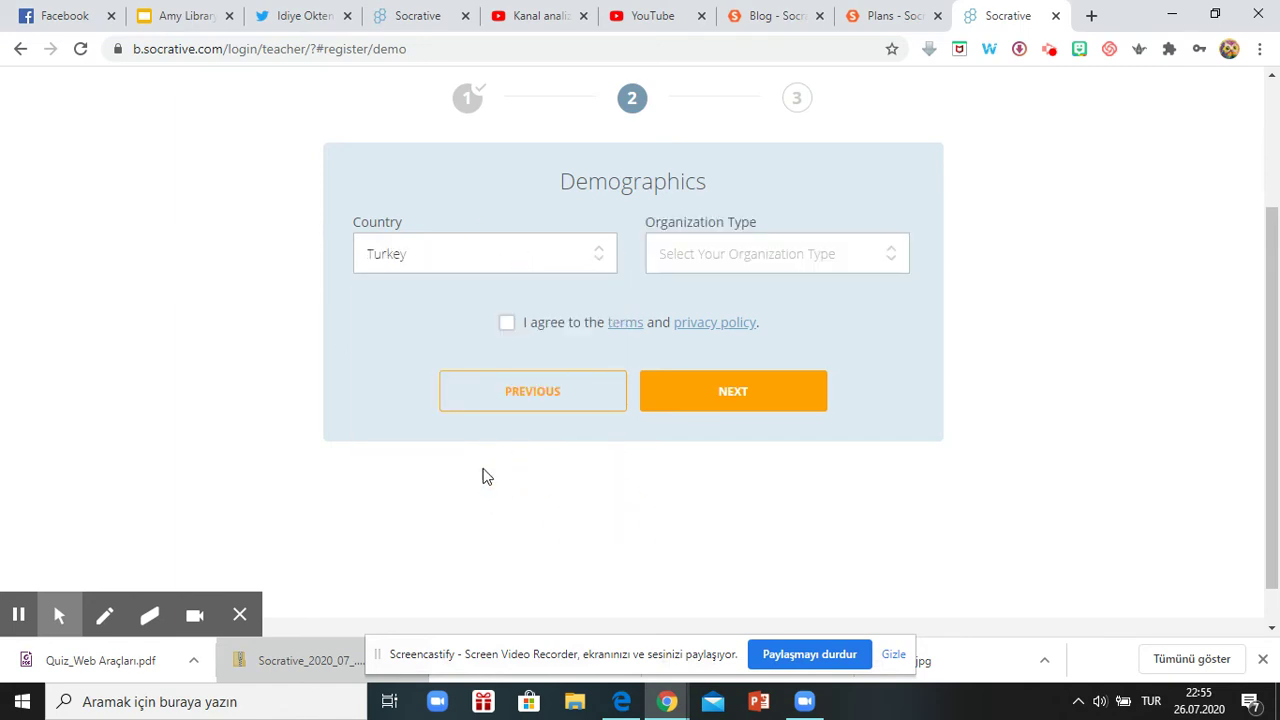
{"action": "left_click", "coordinate": [509, 326]}
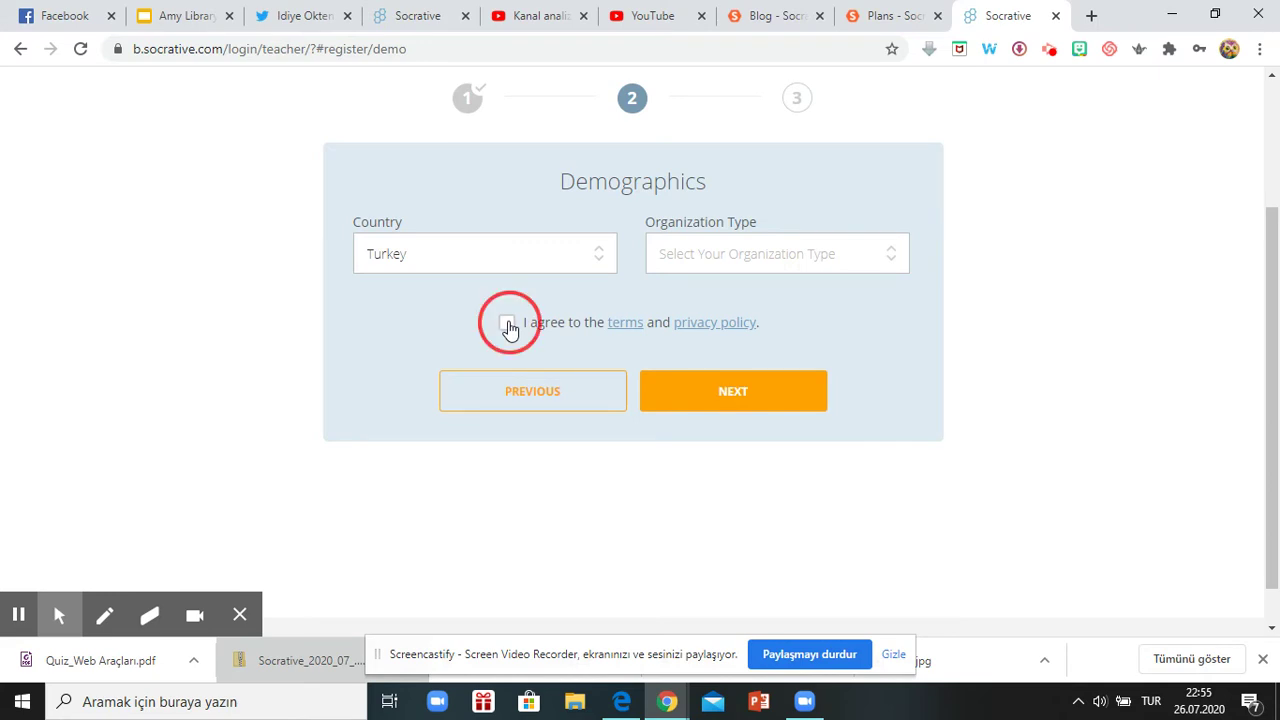
Set organization type to Primary/Secondary School and school to SCHOOL NOT LISTED.
{"action": "left_click", "coordinate": [806, 257]}
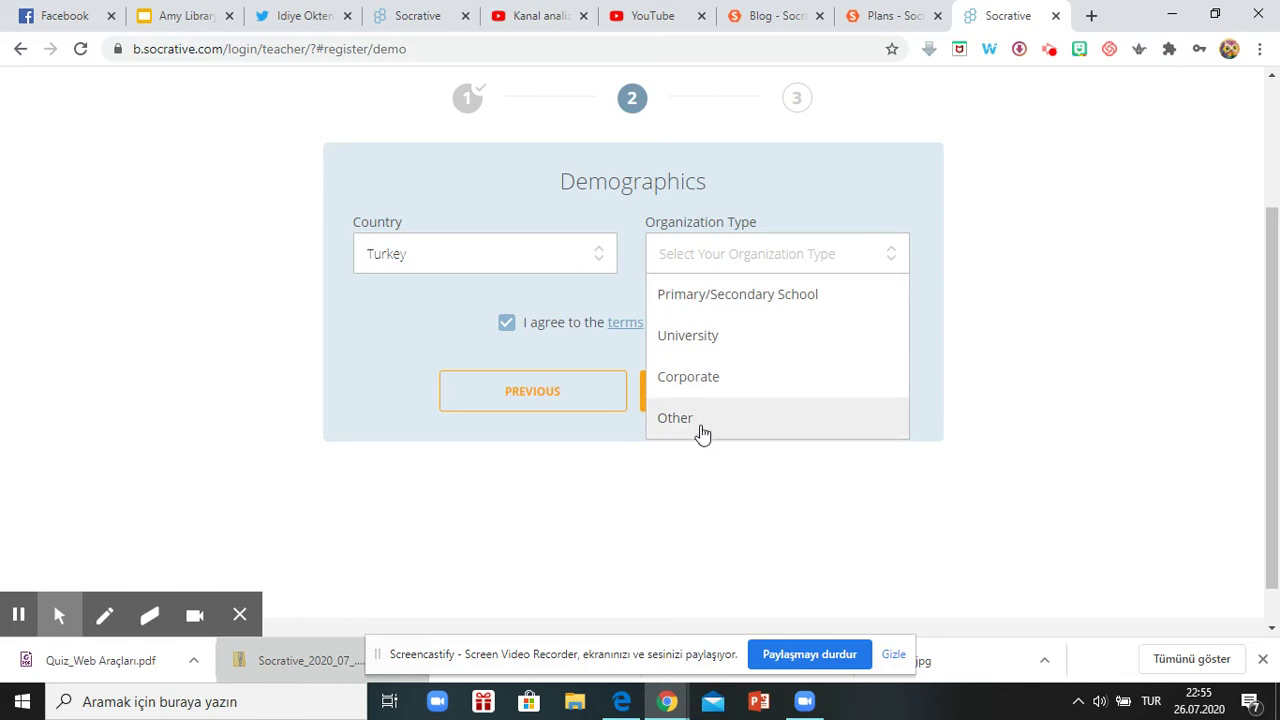
{"action": "left_click", "coordinate": [776, 296]}
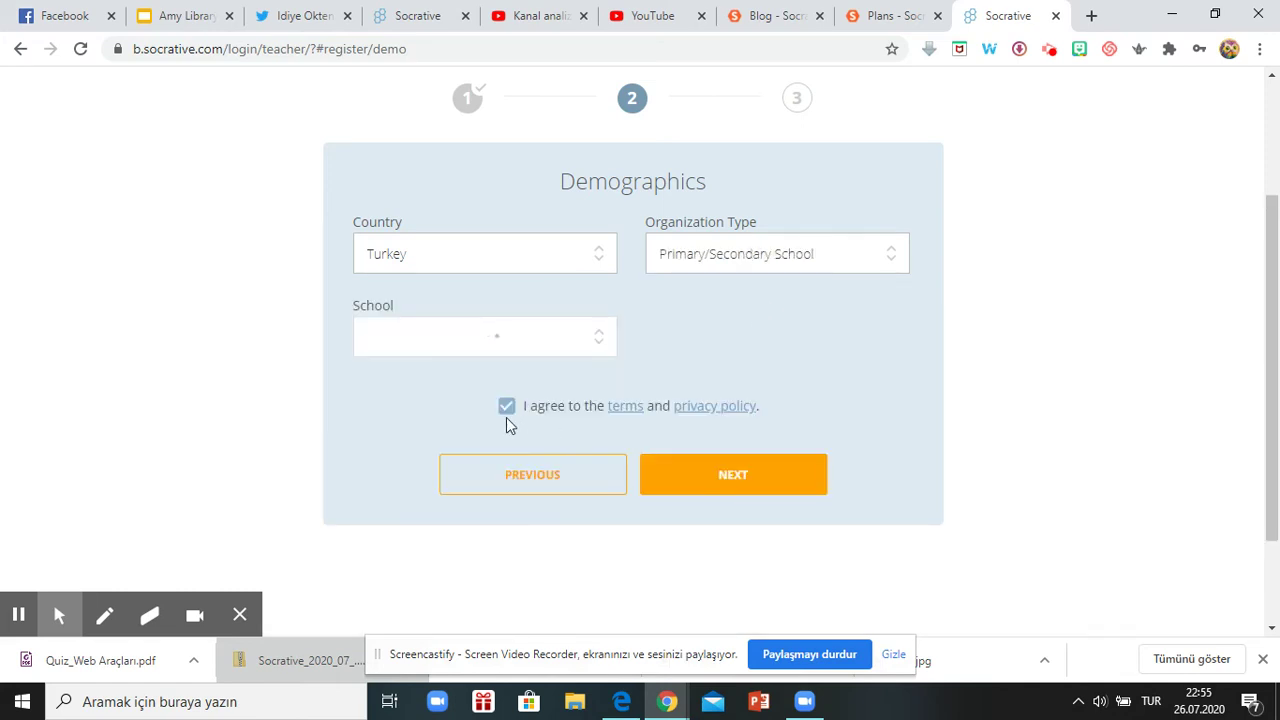
{"action": "left_click", "coordinate": [521, 337]}
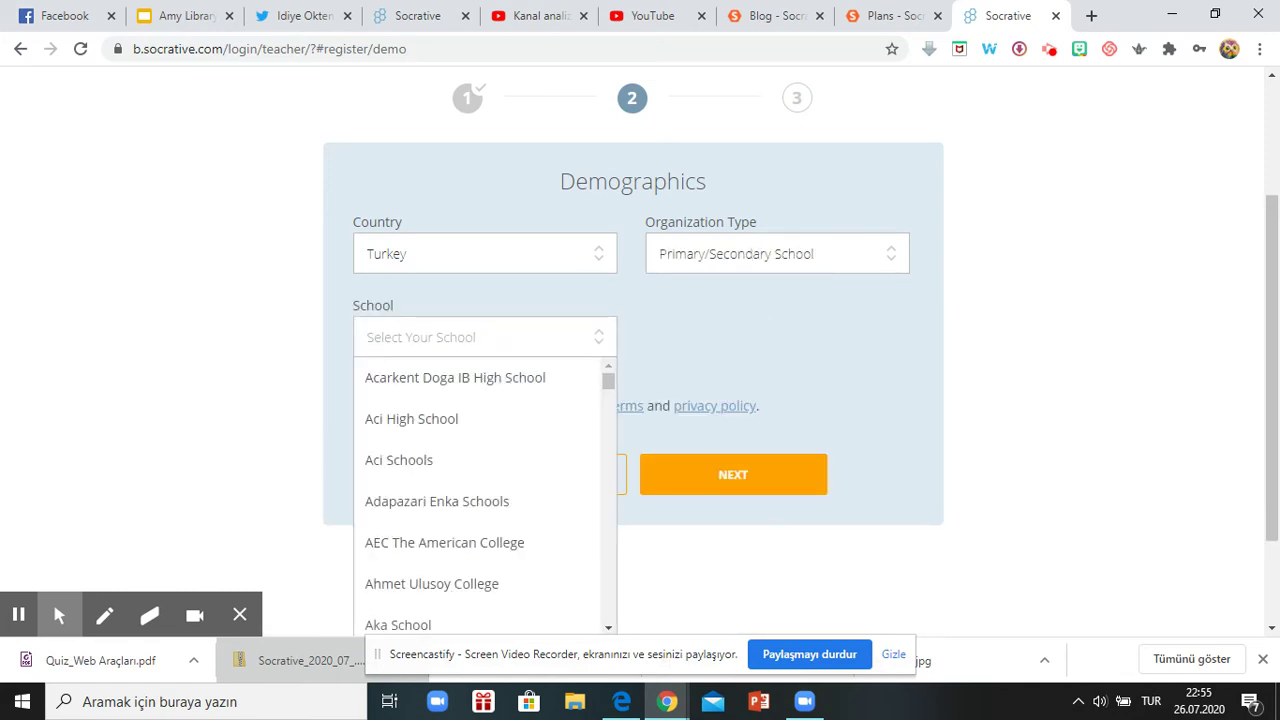
{"action": "left_click_drag", "start_coordinate": [616, 388], "coordinate": [607, 395]}
{"action": "left_click", "coordinate": [407, 330]}
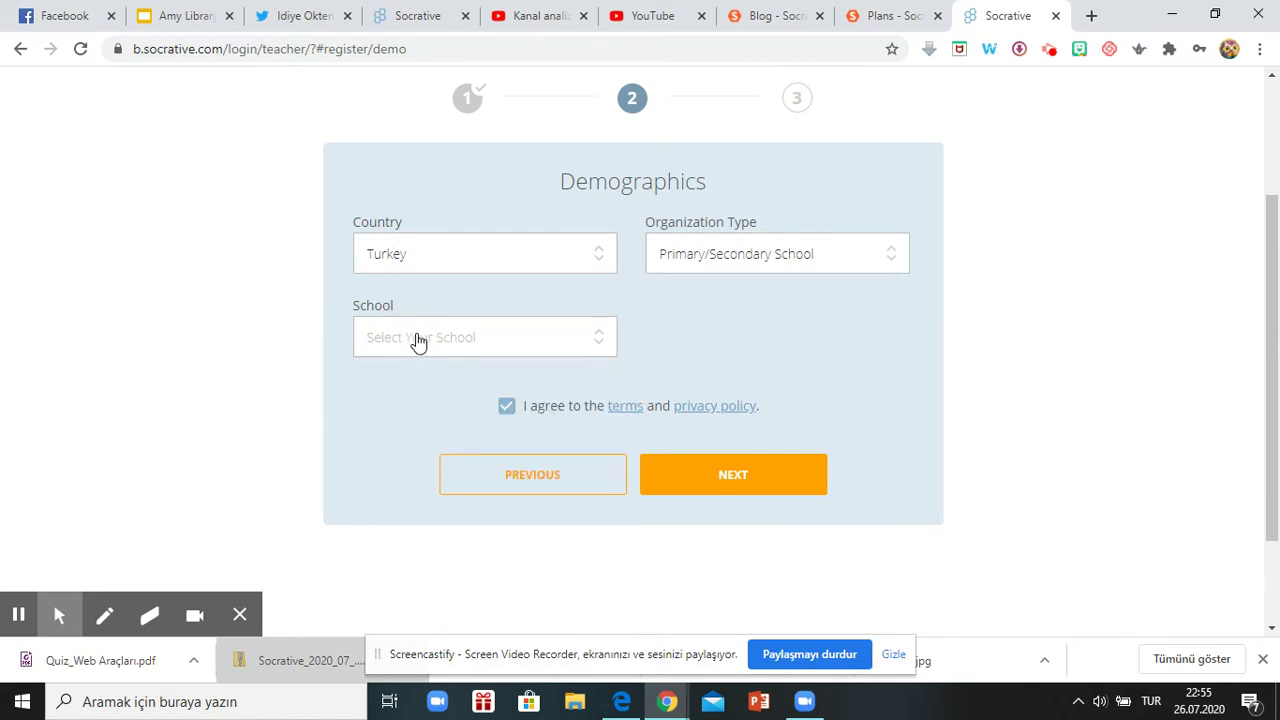
{"action": "left_click", "coordinate": [418, 341]}
{"action": "left_click_drag", "start_coordinate": [608, 380], "coordinate": [623, 601]}
{"action": "scroll", "coordinate": [1049, 494], "scroll_direction": "down", "scroll_amount": 1}
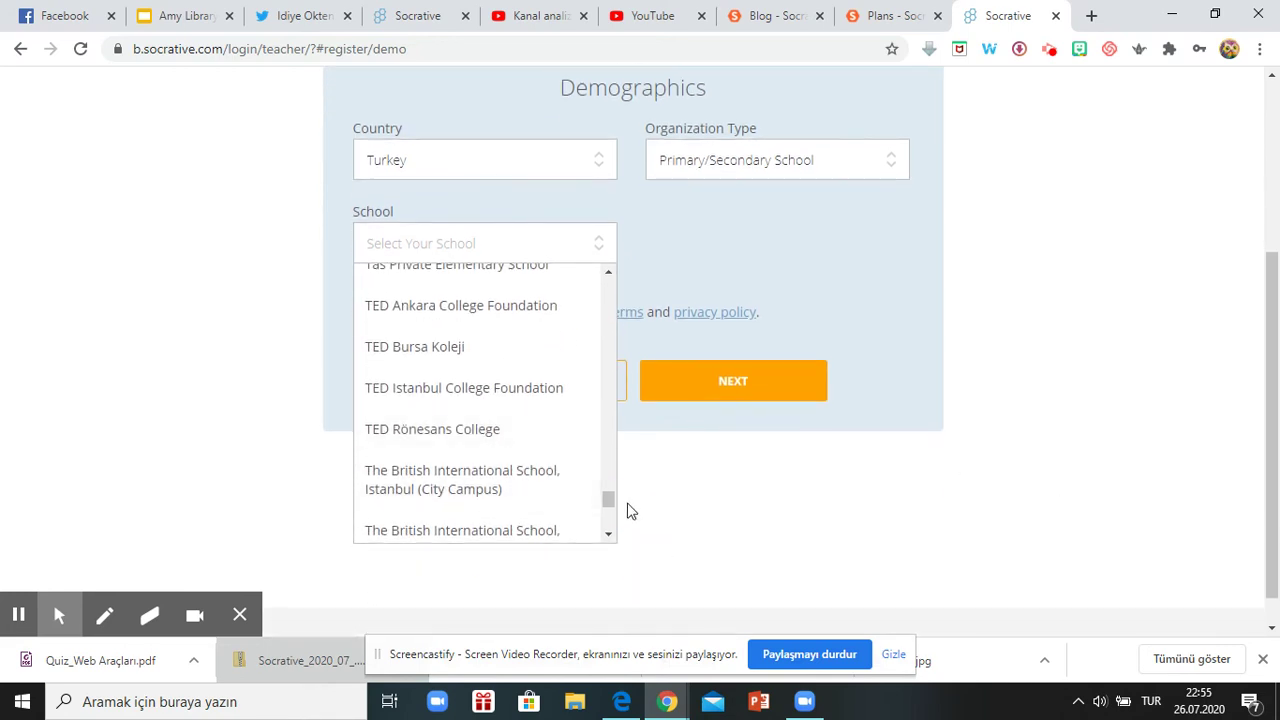
{"action": "left_click_drag", "start_coordinate": [611, 502], "coordinate": [609, 523]}
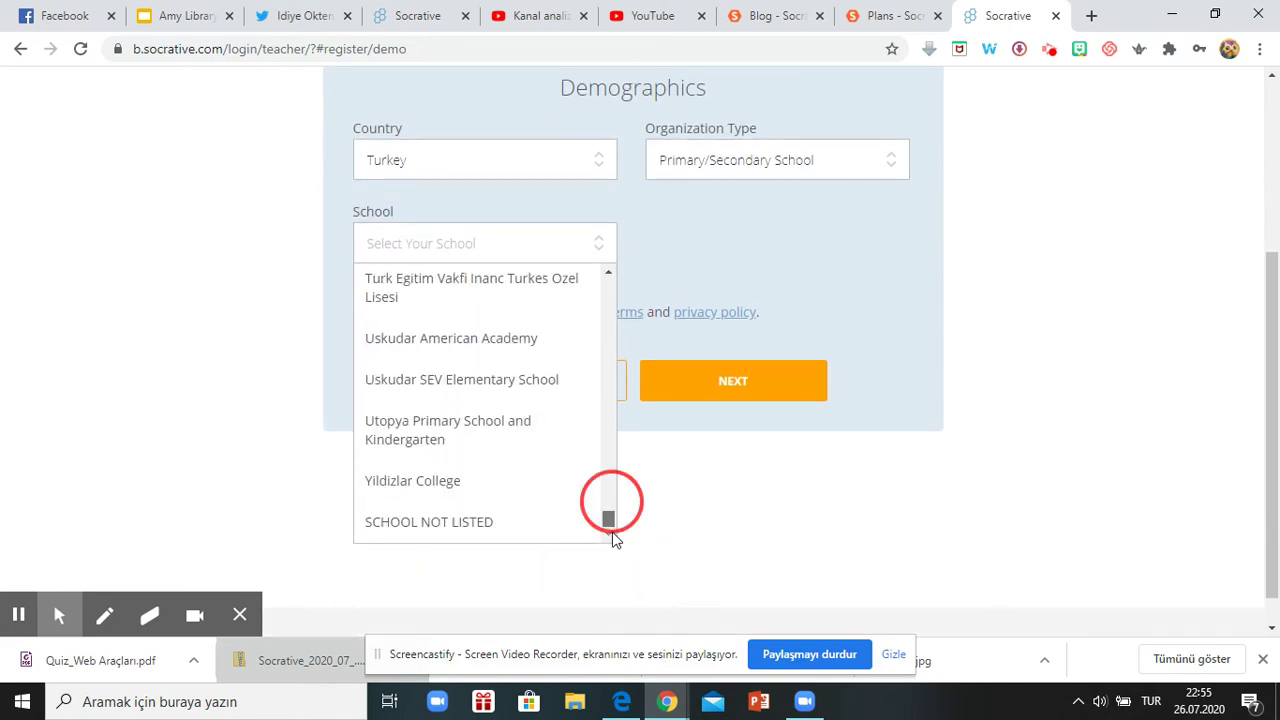
{"action": "left_click", "coordinate": [458, 523]}
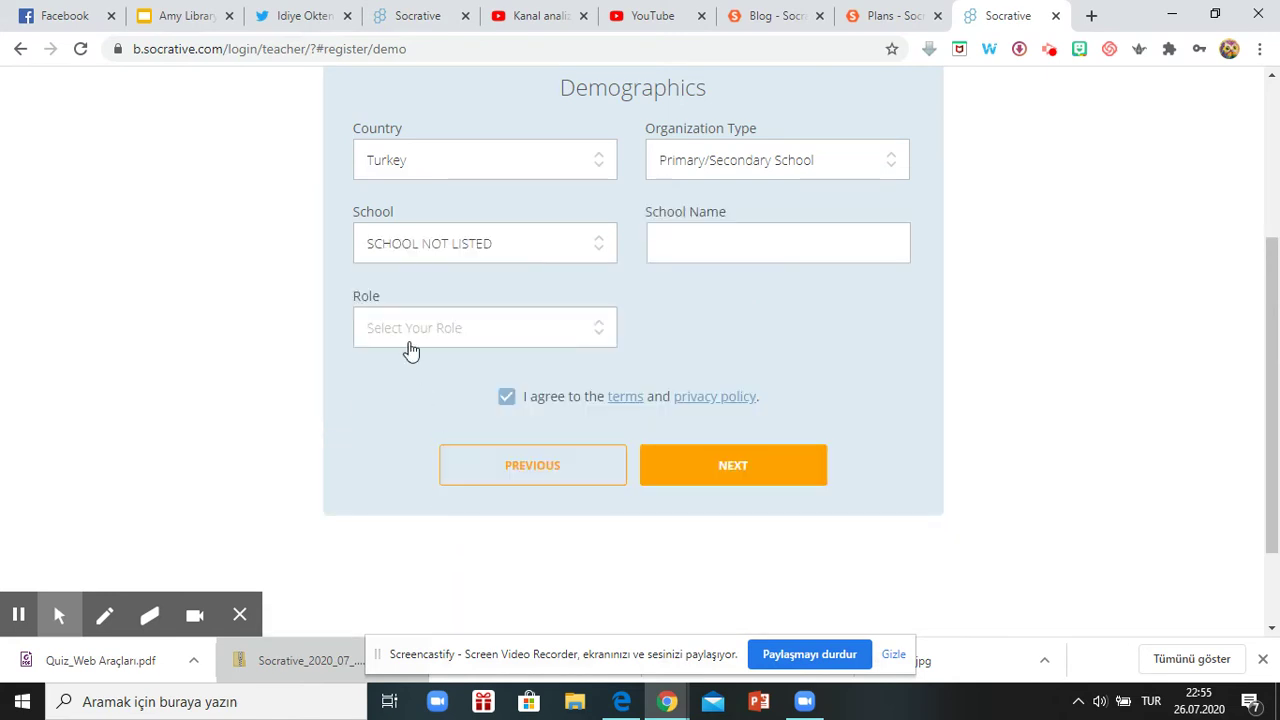
{"action": "left_click", "coordinate": [675, 251]}
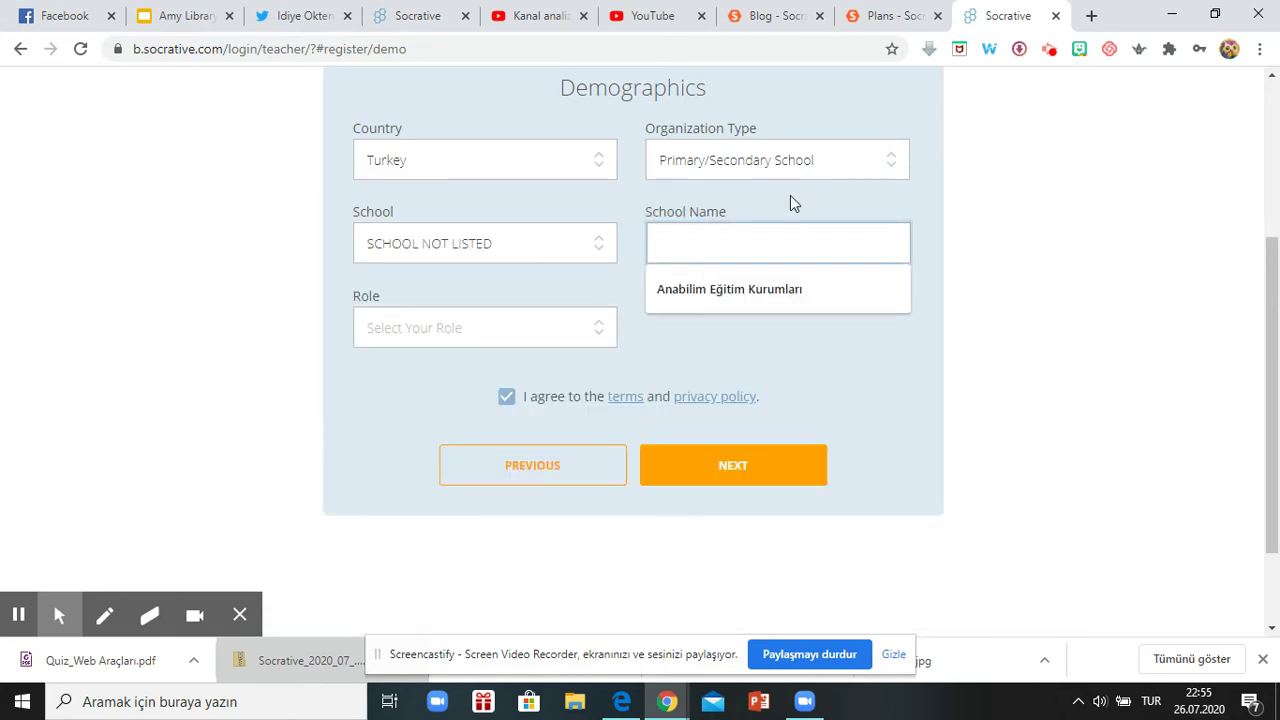
{"action": "left_click", "coordinate": [1079, 267]}
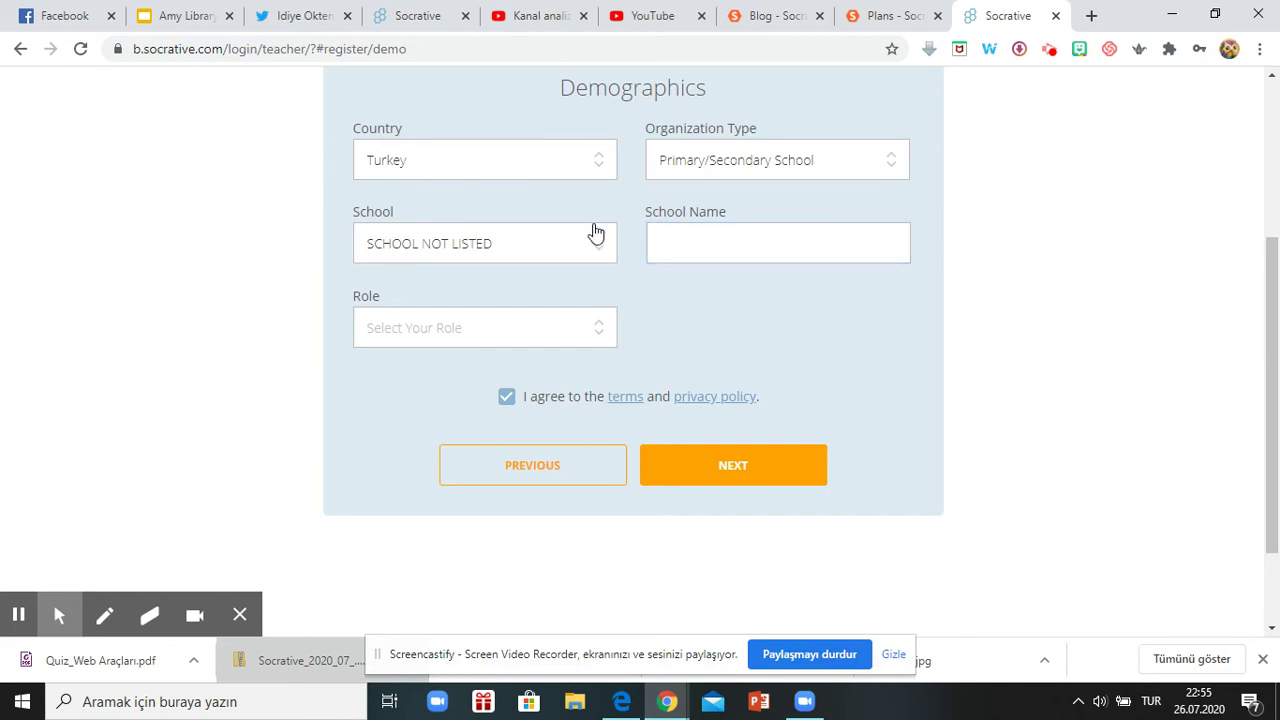
{"action": "left_click", "coordinate": [540, 248]}
{"action": "left_click", "coordinate": [757, 340]}
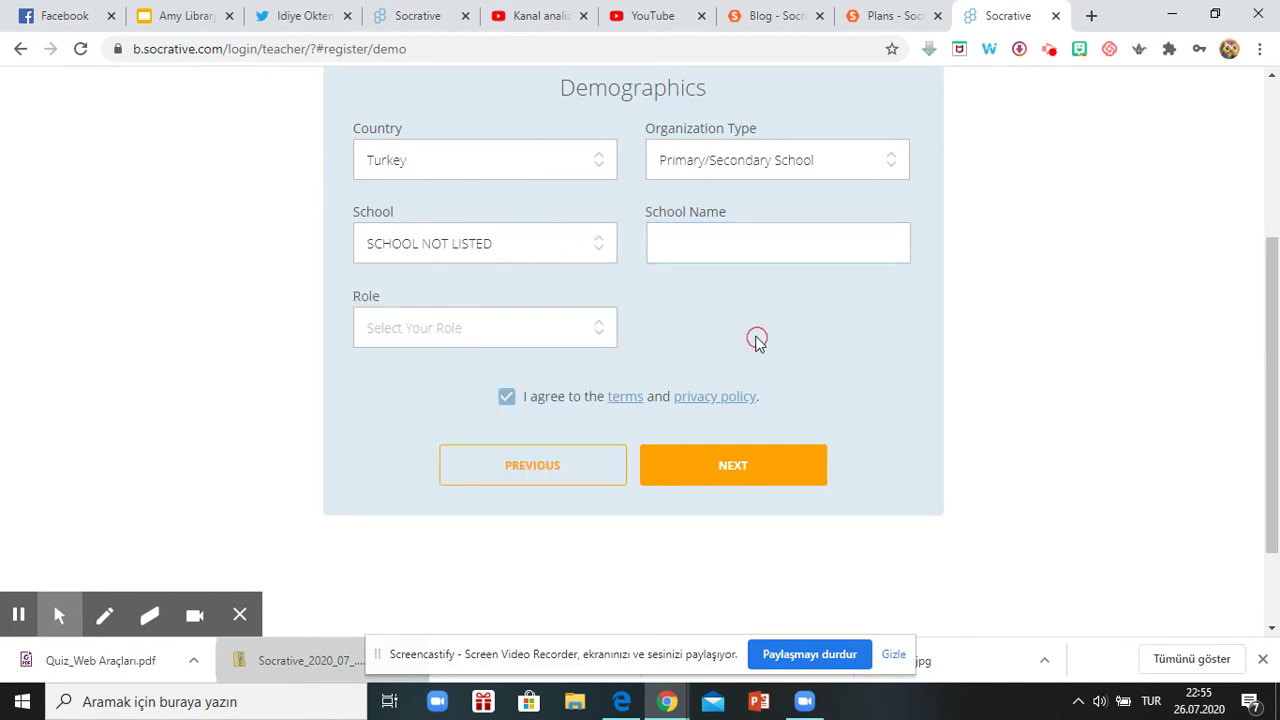
Set the role to Teacher, enter school name 'Herkese Eğitim', and submit the demographics.
{"action": "left_click", "coordinate": [472, 328]}
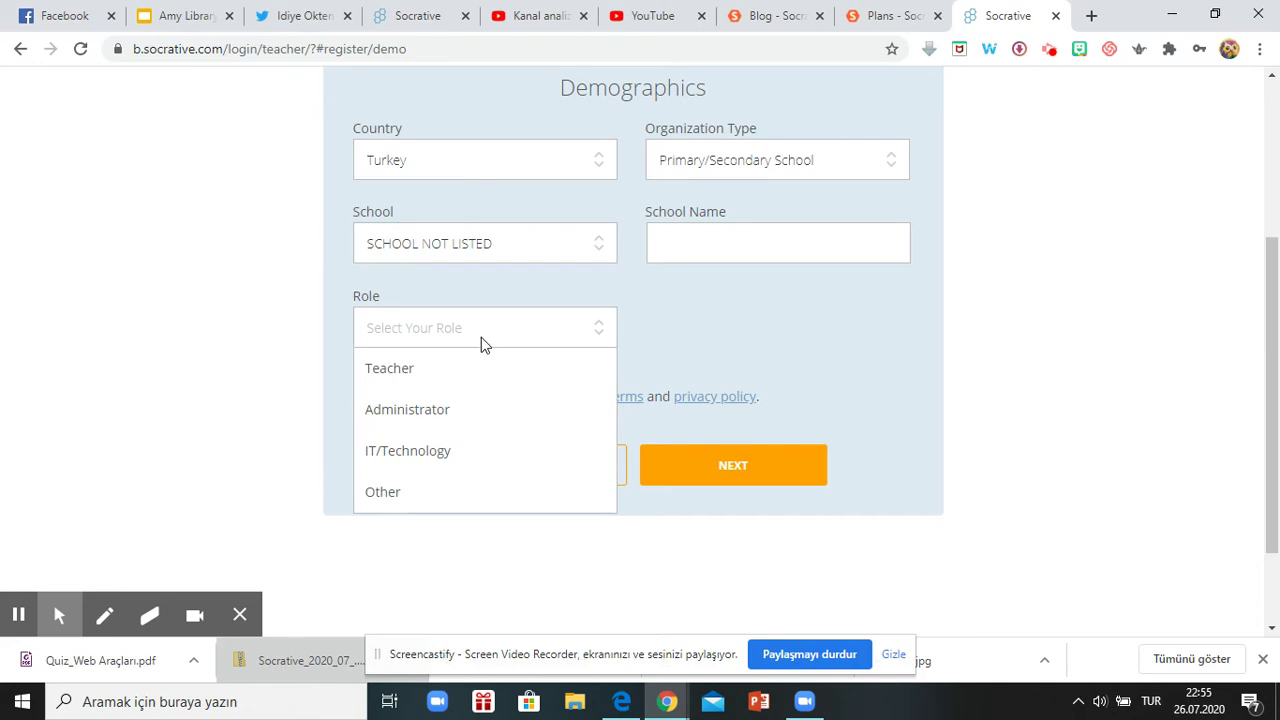
{"action": "left_click", "coordinate": [405, 370]}
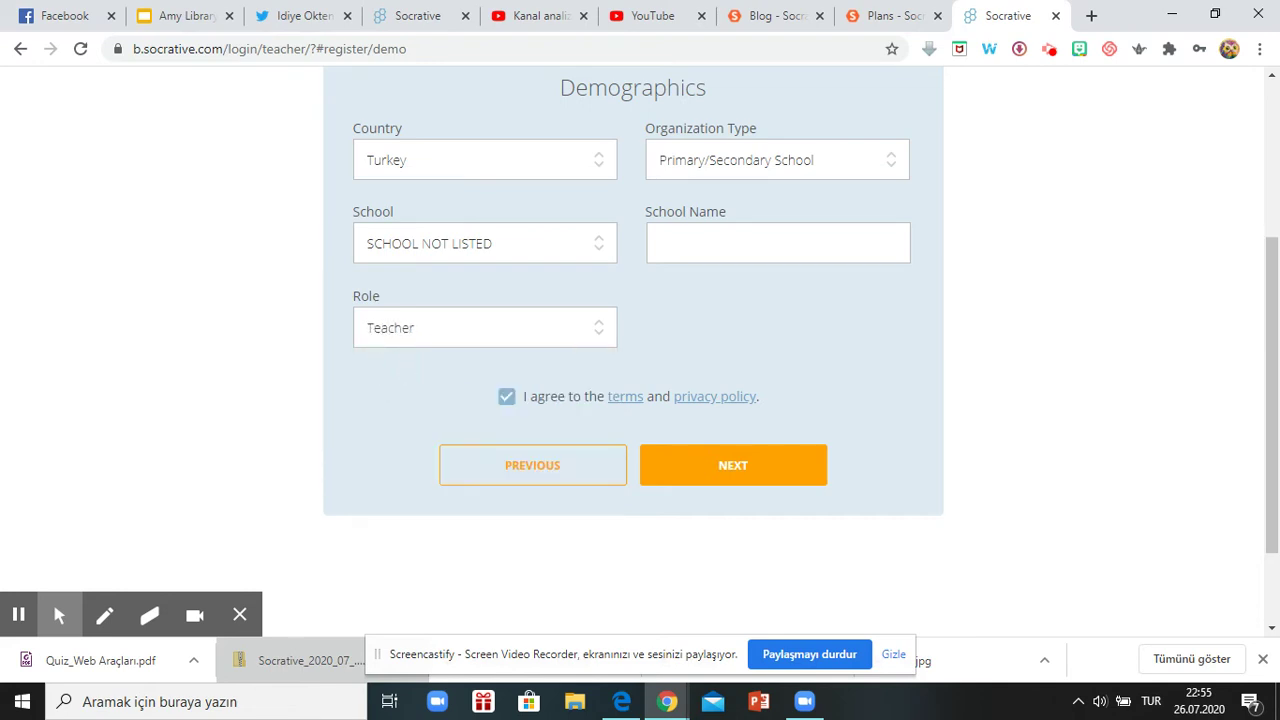
{"action": "left_click", "coordinate": [731, 479]}
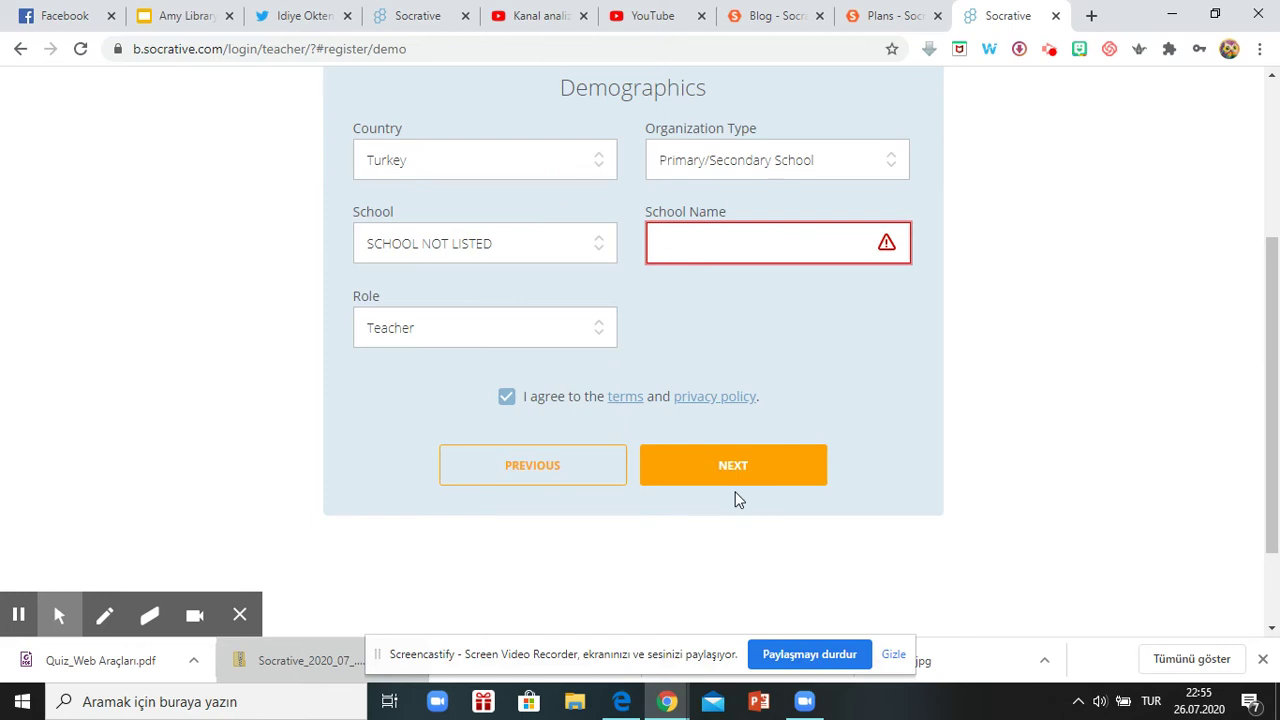
{"action": "left_click", "coordinate": [736, 240]}
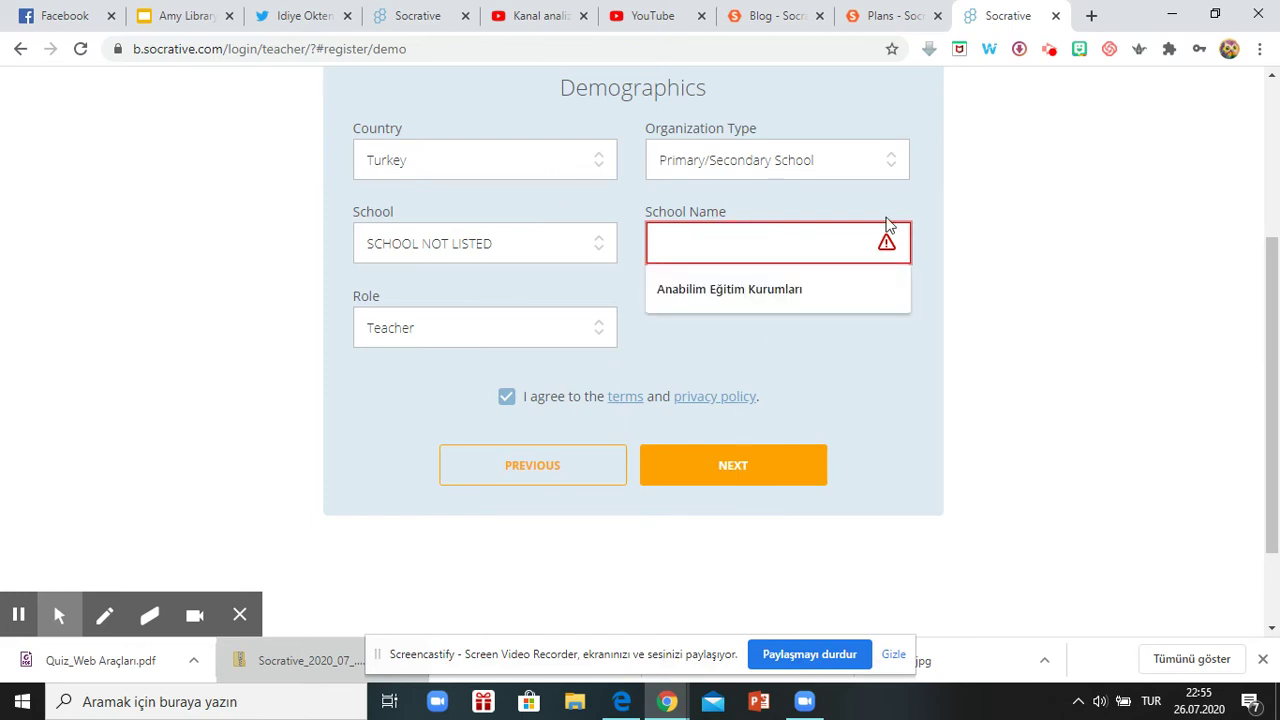
{"action": "type", "text": "Herkese "}
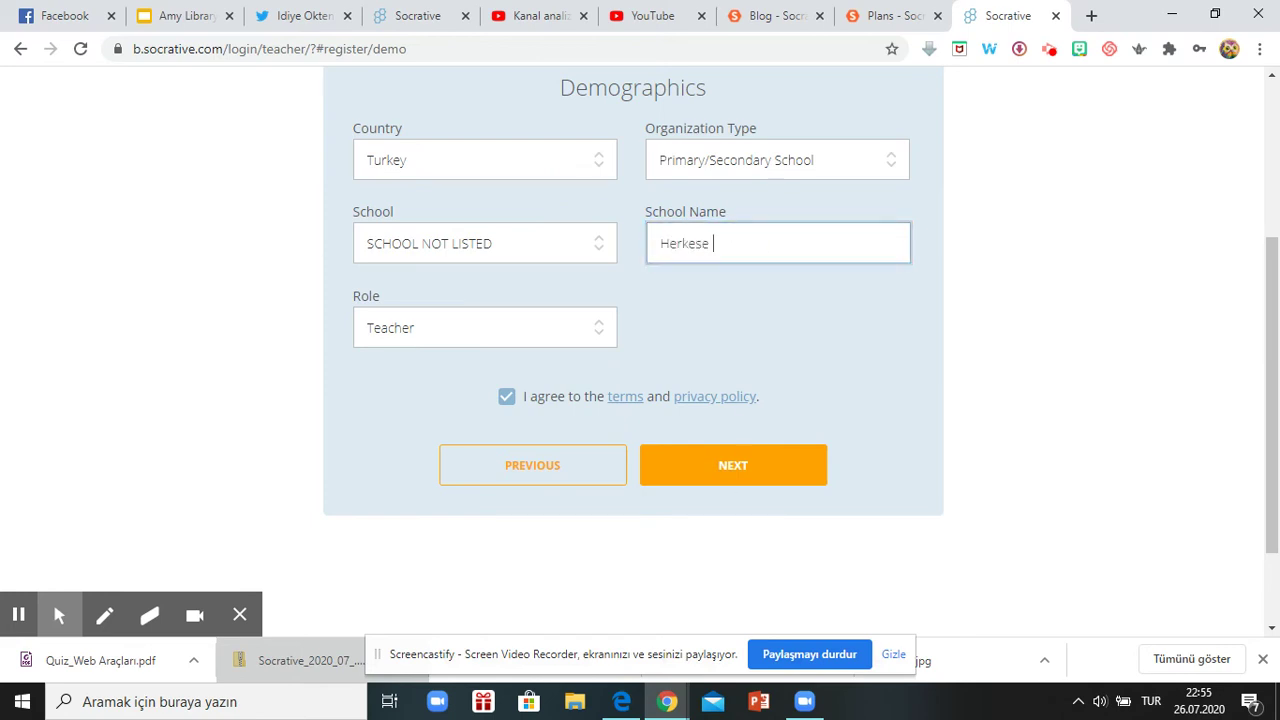
{"action": "type", "text": "Eğitim"}
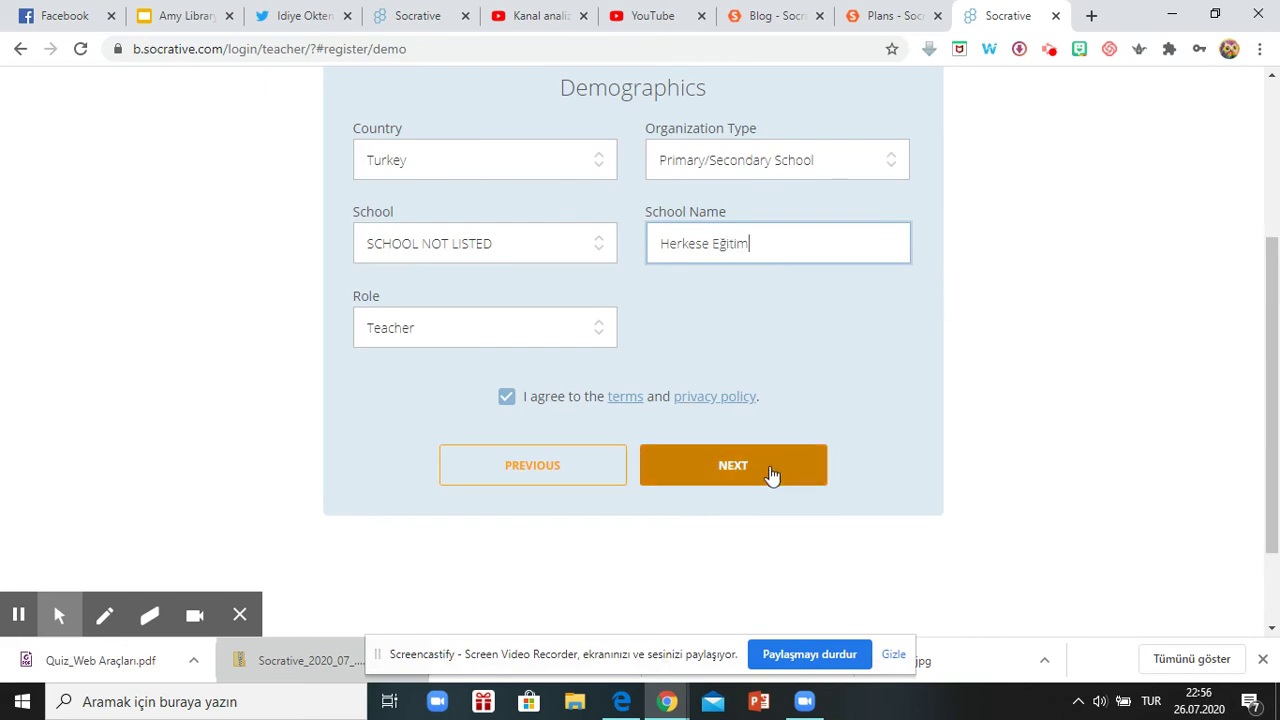
{"action": "left_click", "coordinate": [775, 472]}
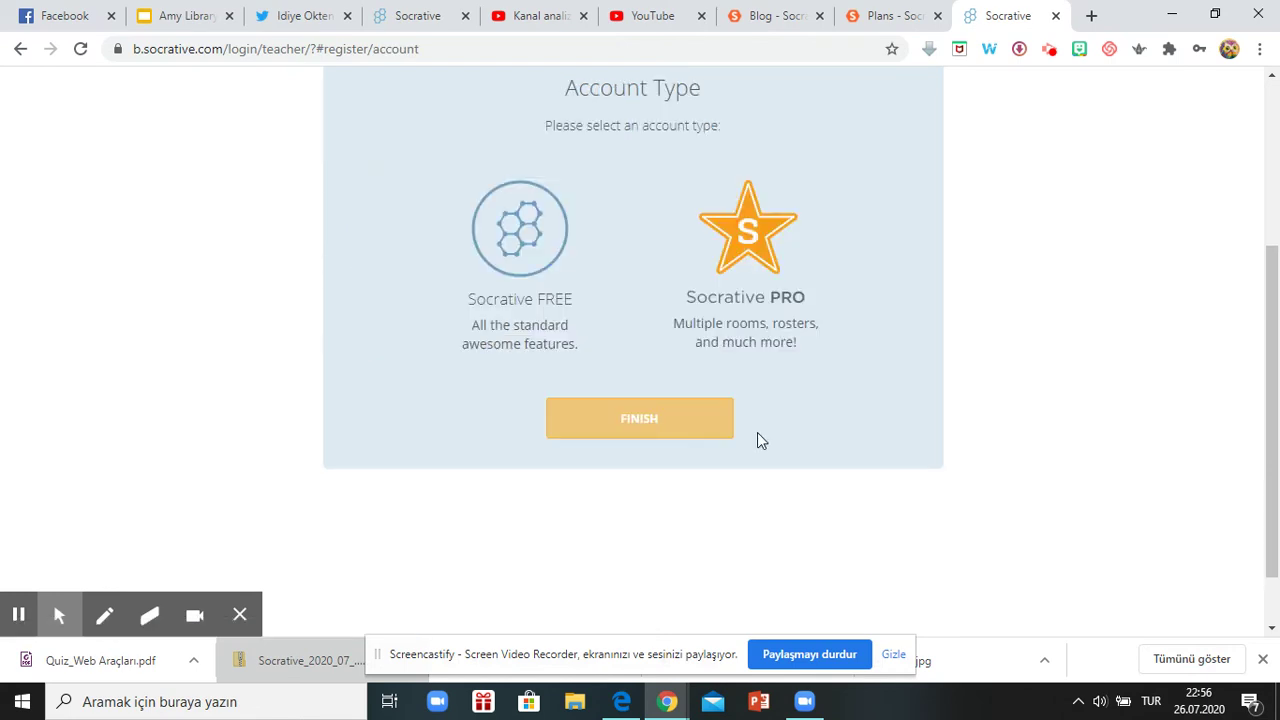
Select the Socrative FREE account type and finish registration.
{"action": "left_click", "coordinate": [510, 254]}
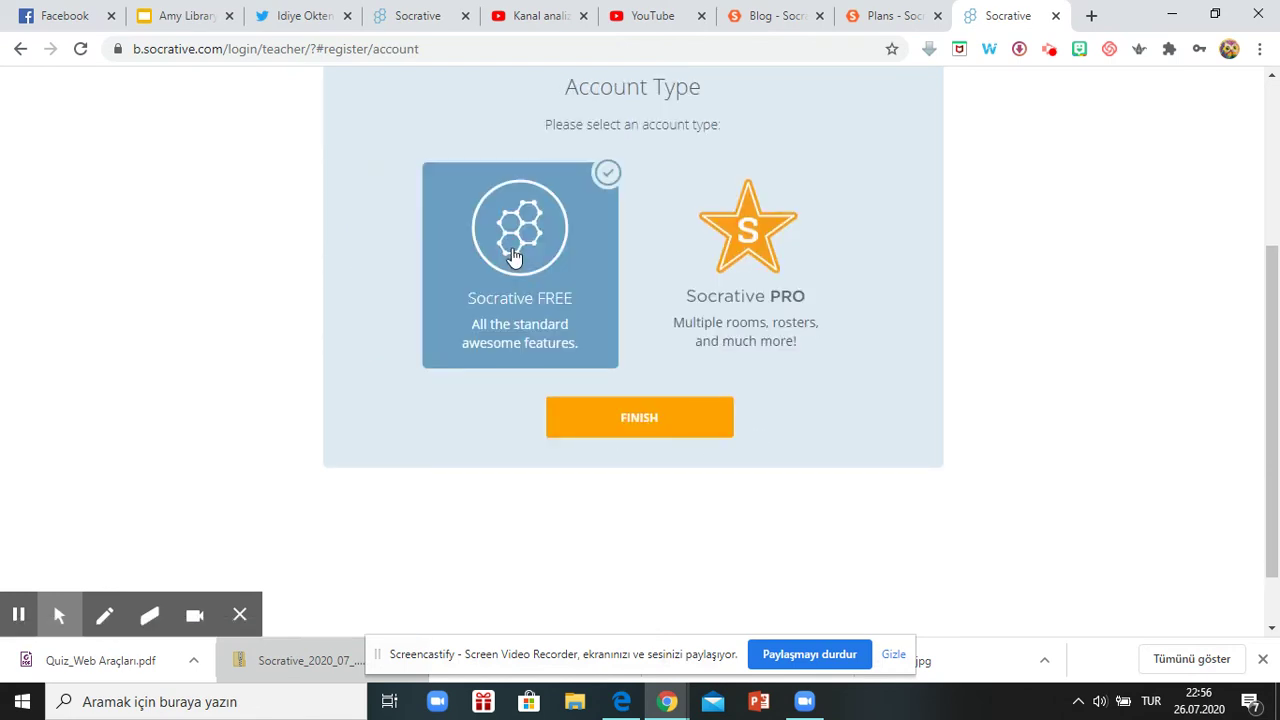
{"action": "left_click", "coordinate": [630, 422]}
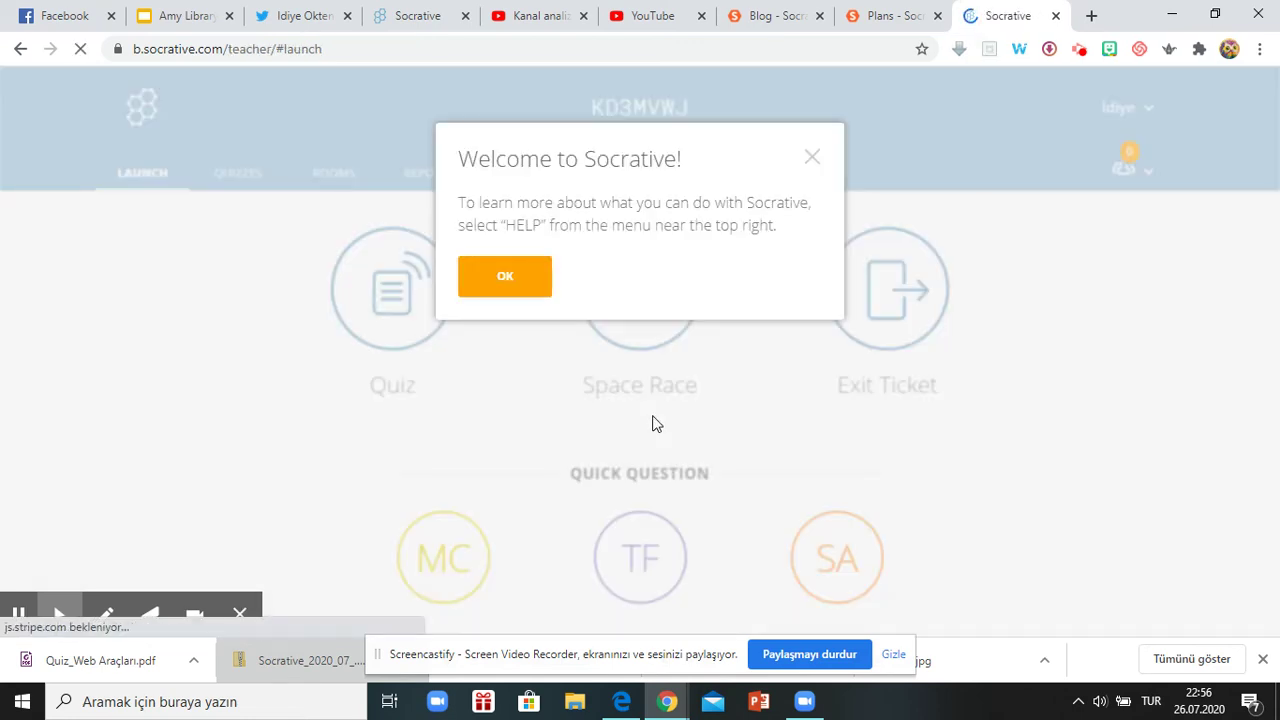
Close the Welcome to Socrative message and go to the Rooms list.
{"action": "left_click", "coordinate": [811, 157]}
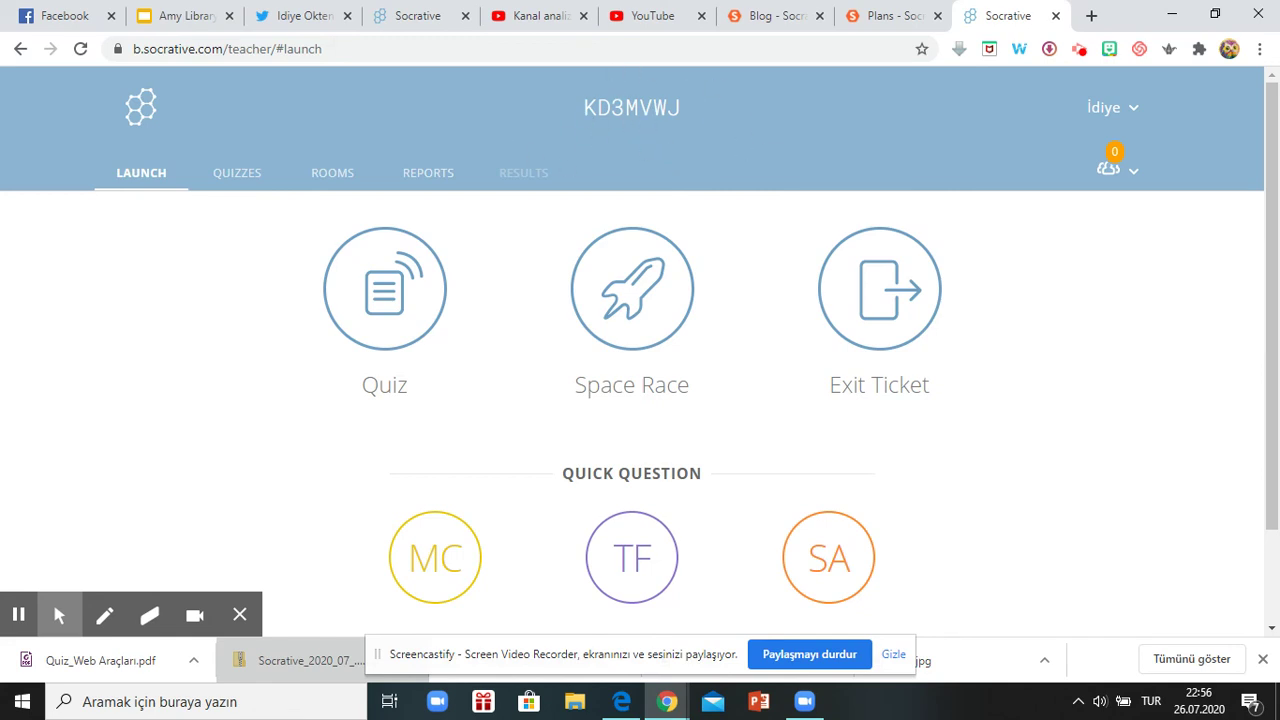
{"action": "left_click", "coordinate": [331, 178]}
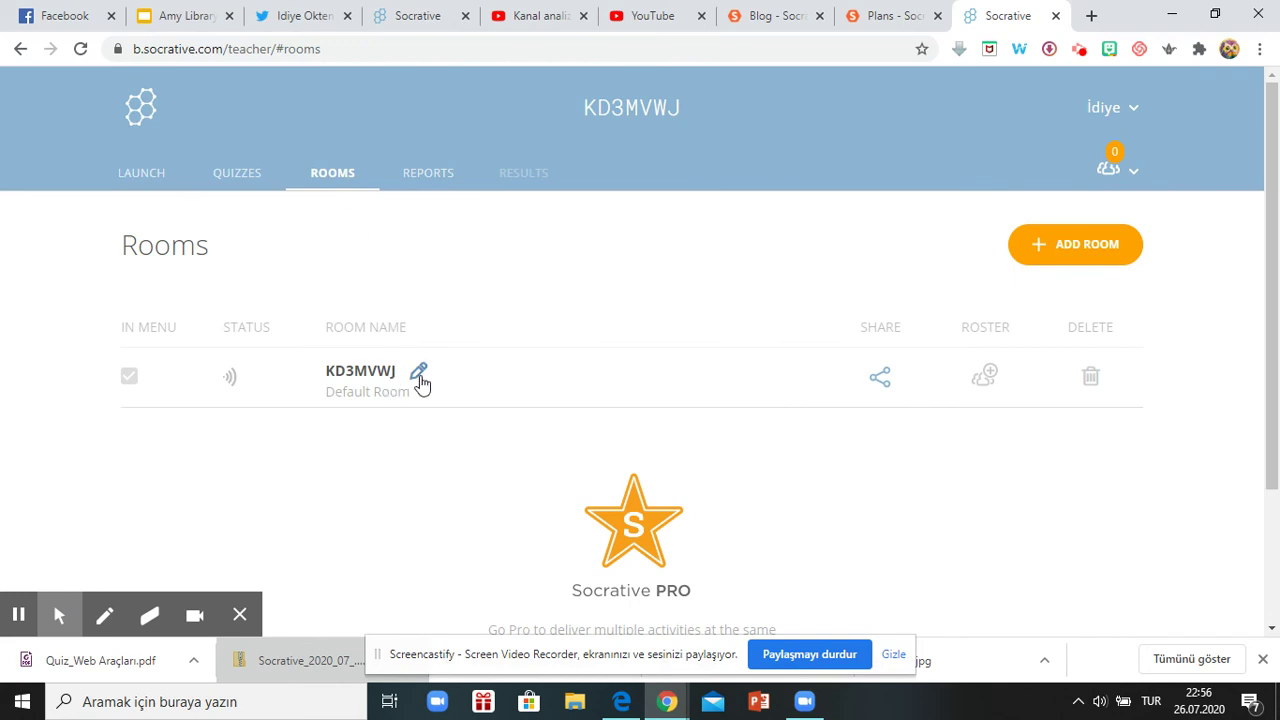
{"action": "left_click", "coordinate": [420, 376]}
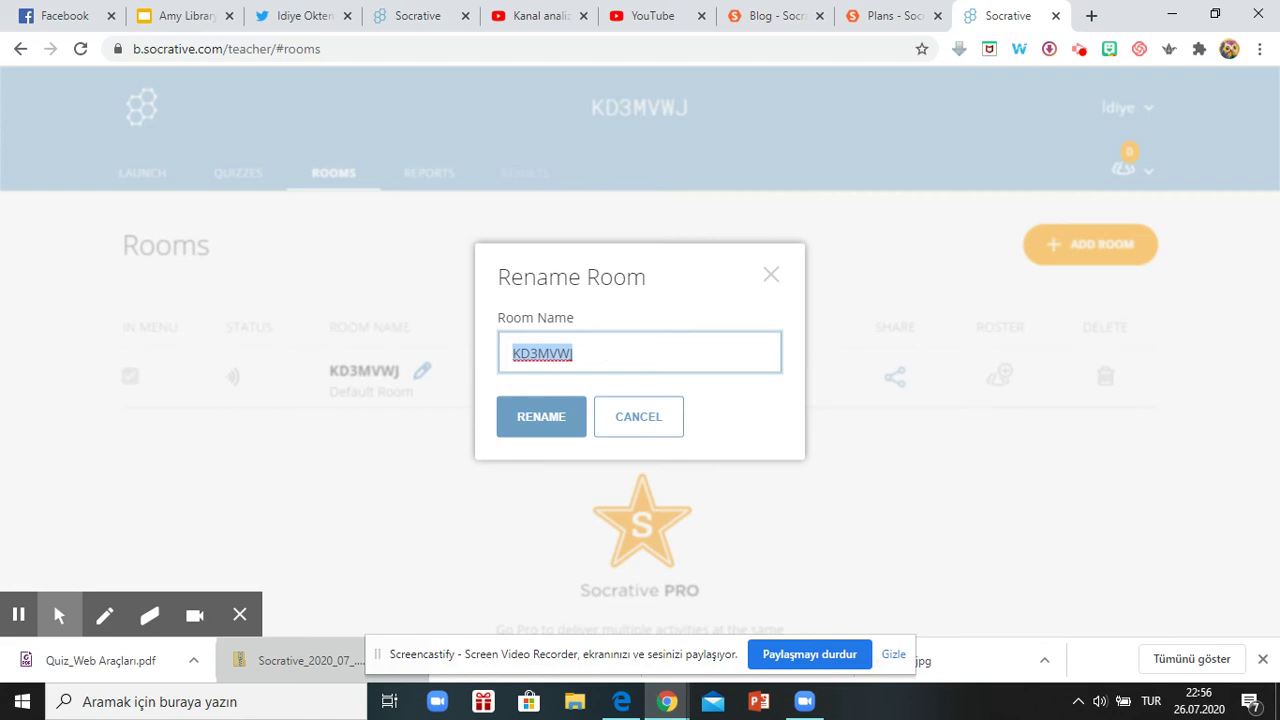
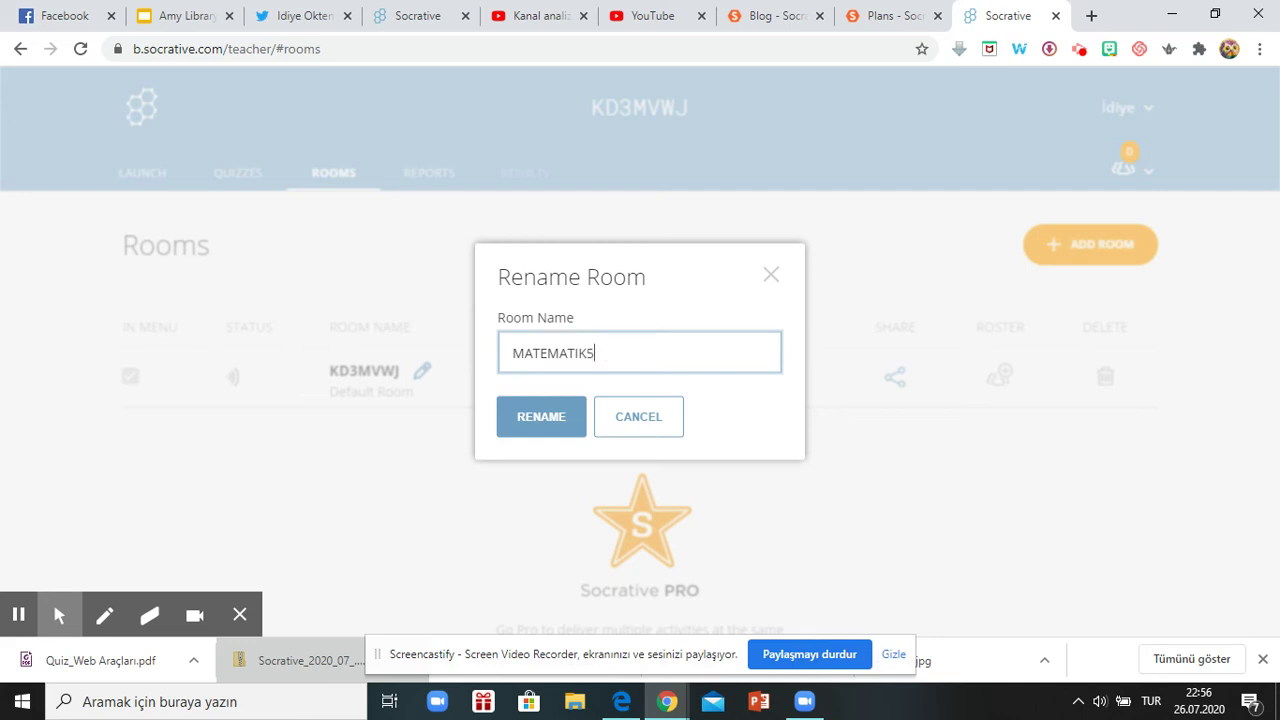
{"action": "left_click", "coordinate": [518, 417]}
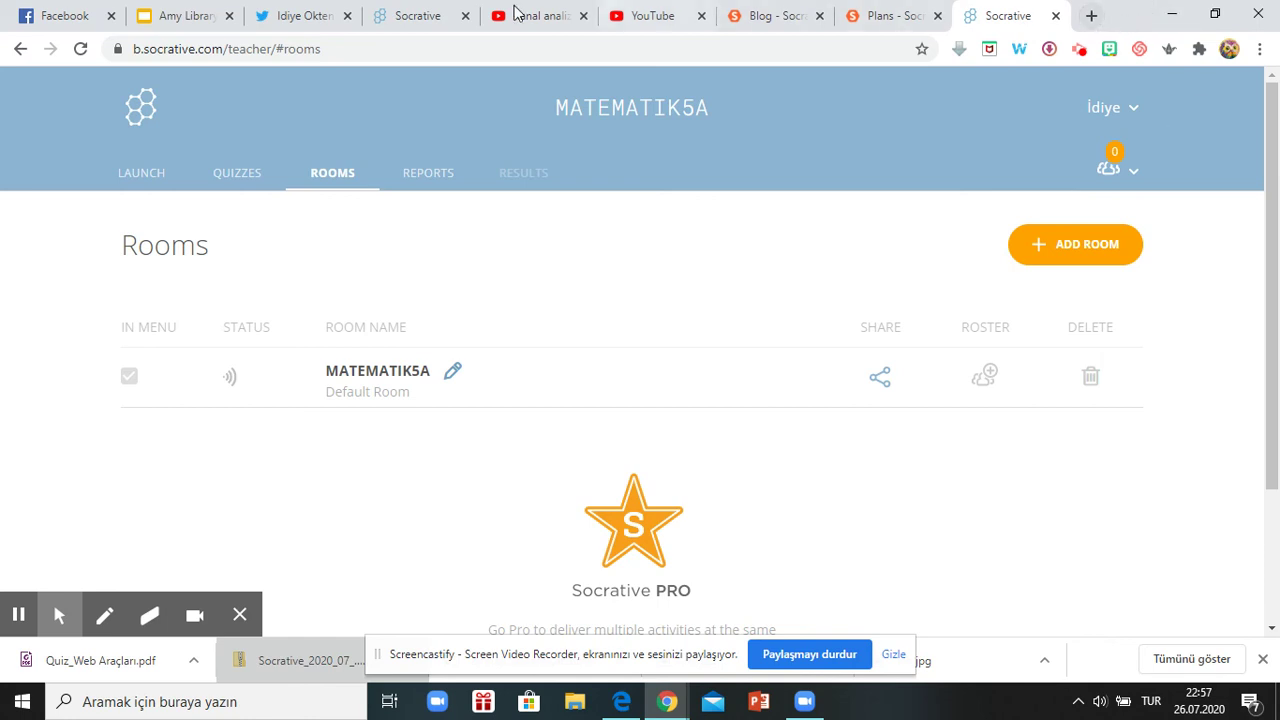
{"action": "left_click", "coordinate": [418, 15]}
Close the stale Student Login tab and reopen Student Login via a 'socrative student' Google search.
{"action": "left_click", "coordinate": [251, 55]}
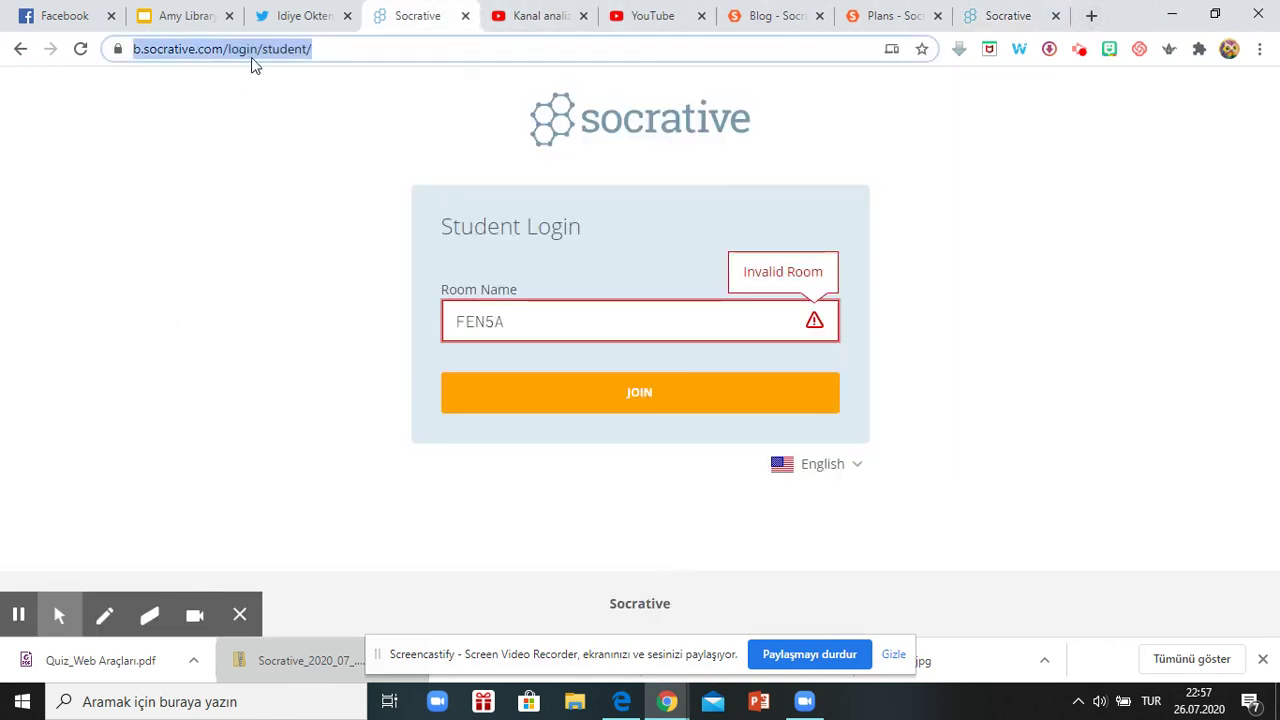
{"action": "left_click", "coordinate": [350, 50]}
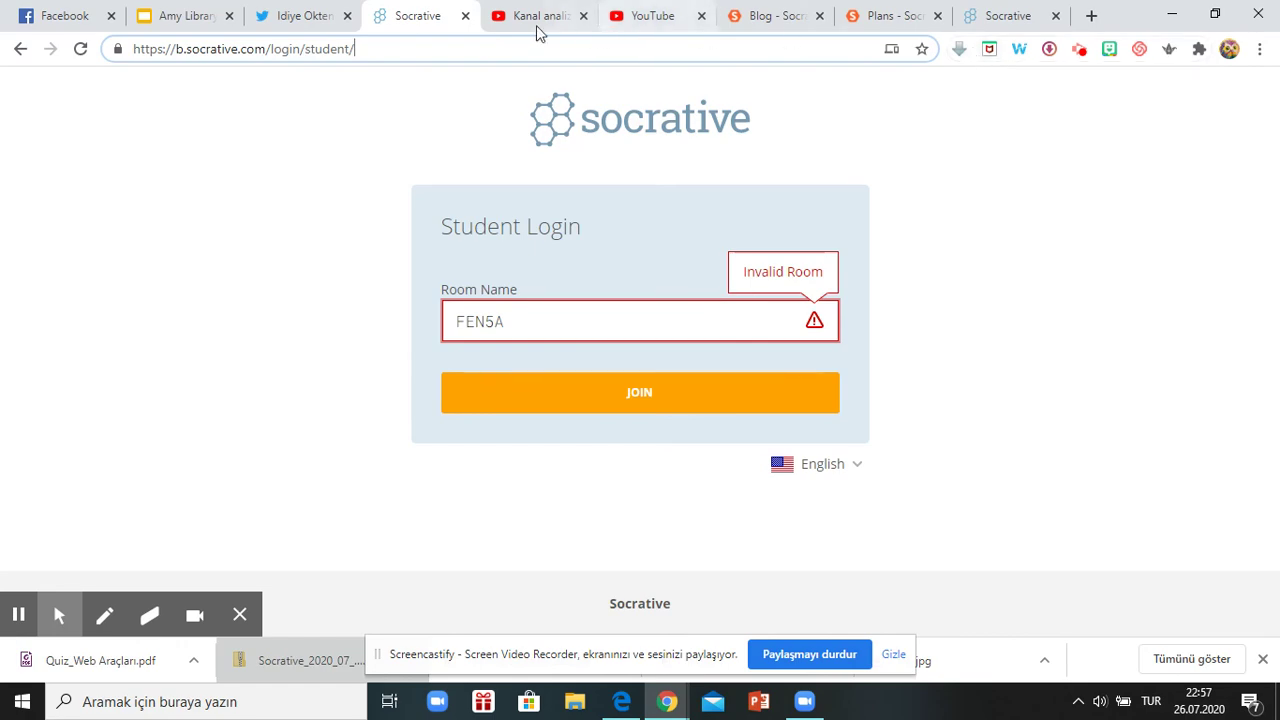
{"action": "left_click", "coordinate": [465, 15]}
{"action": "left_click", "coordinate": [973, 15]}
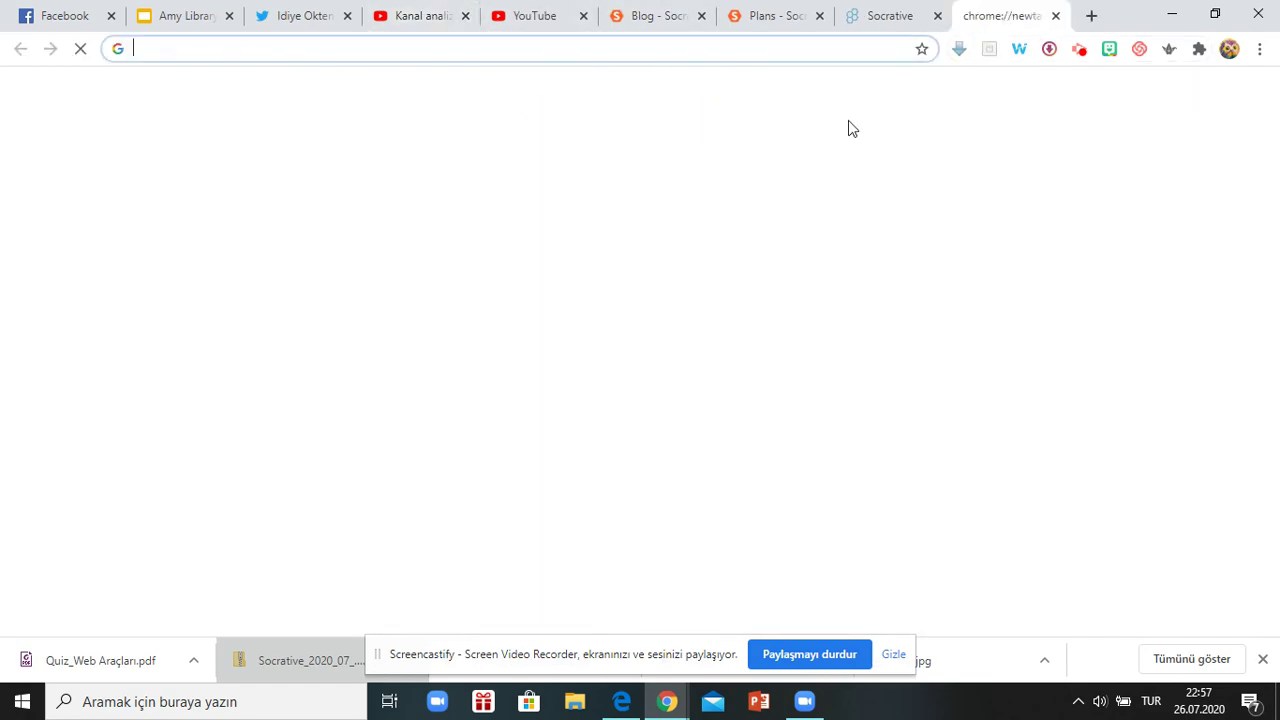
{"action": "type", "text": "socrative"}
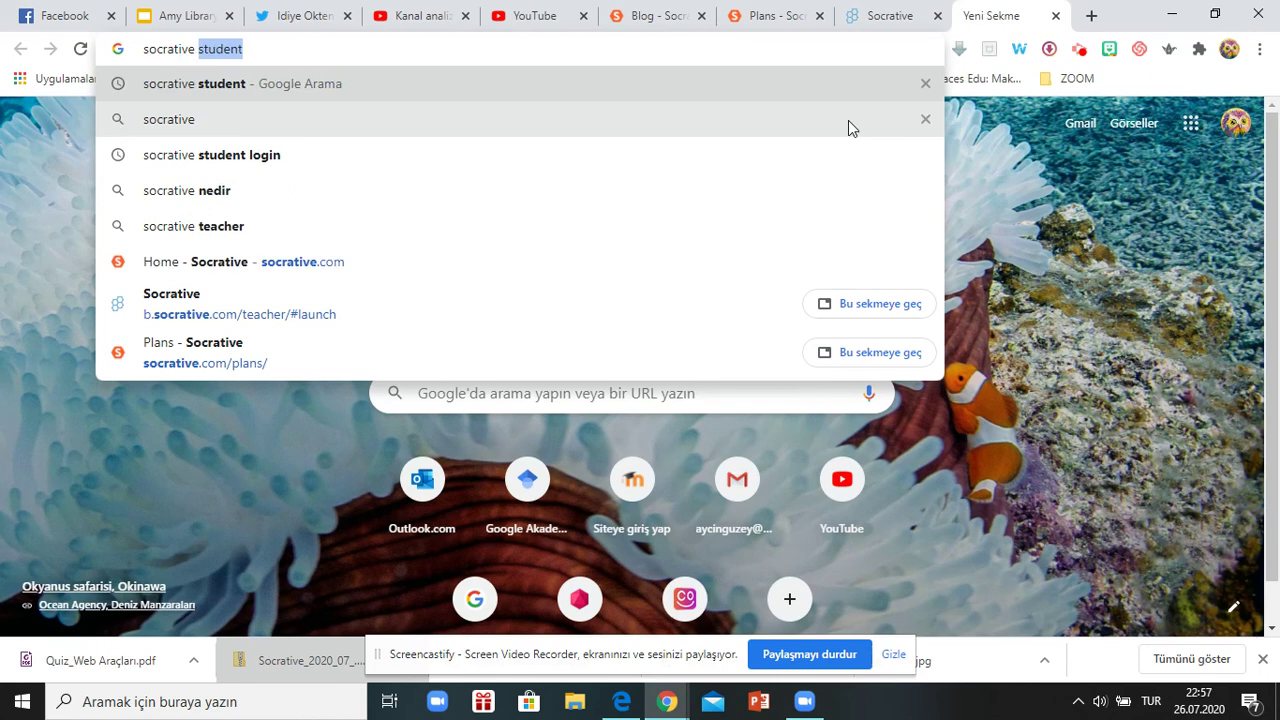
{"action": "key", "text": "Return"}
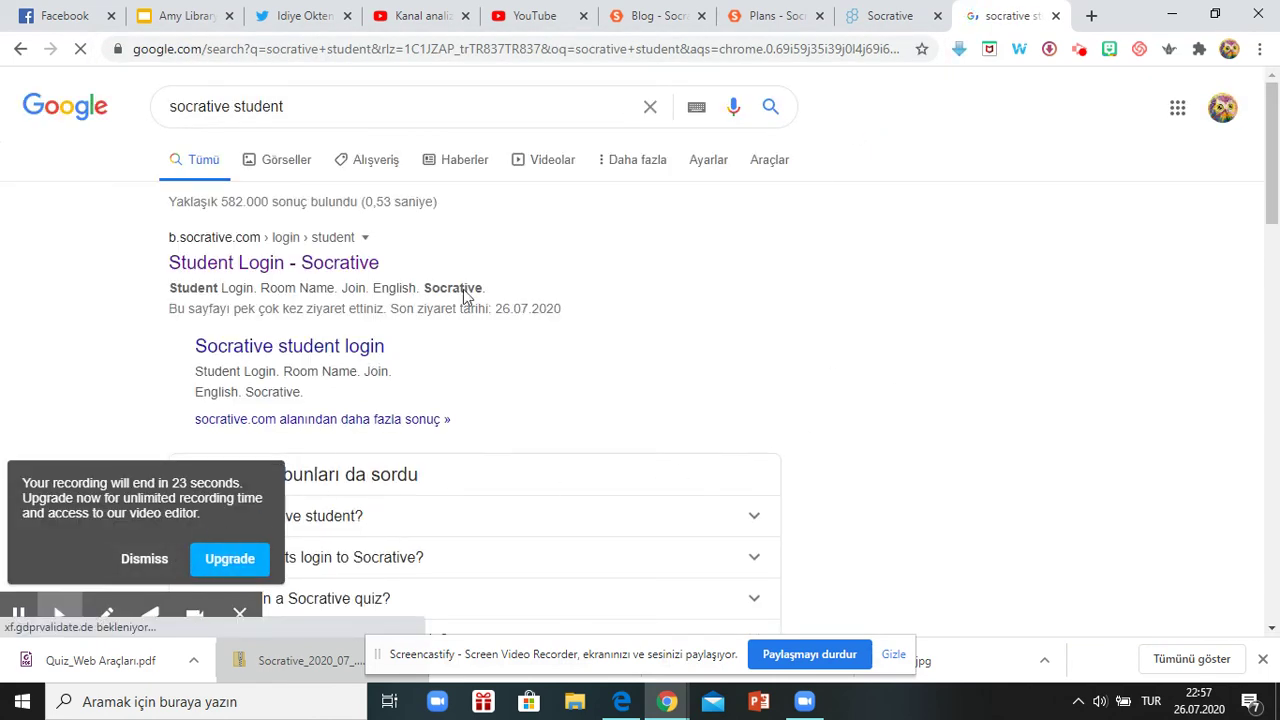
{"action": "left_click", "coordinate": [229, 270]}
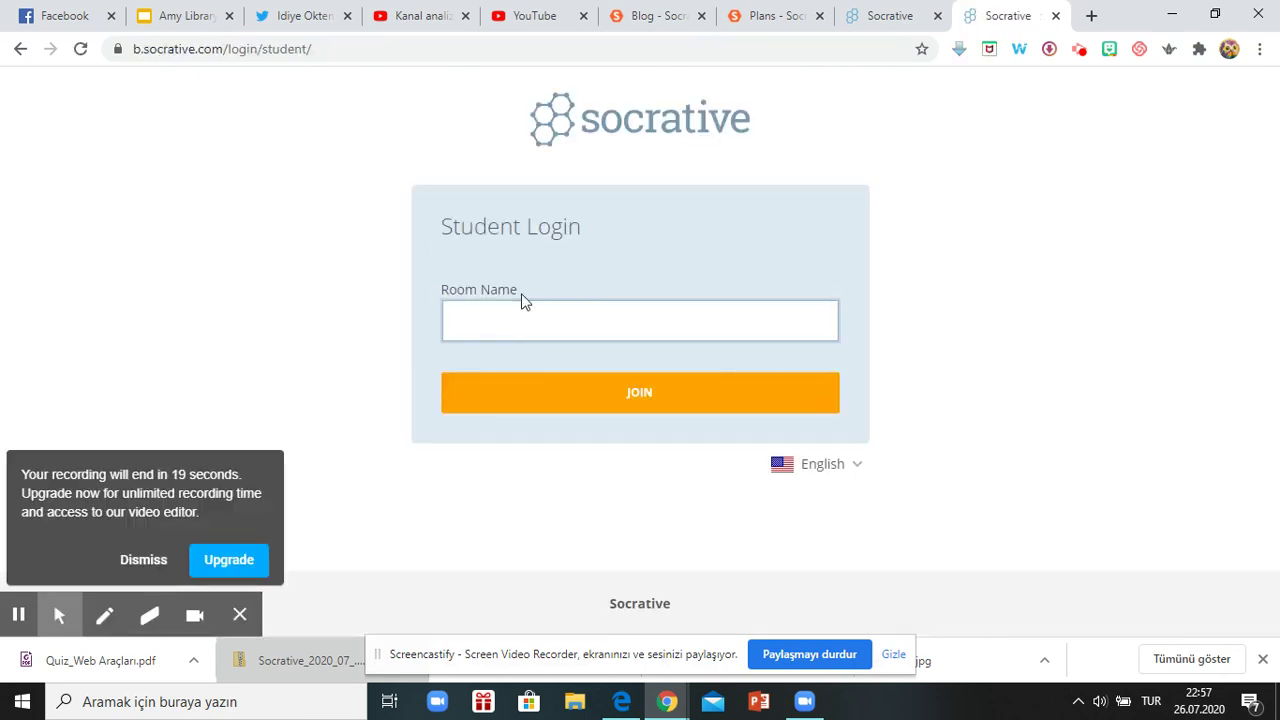
{"action": "left_click", "coordinate": [665, 398]}
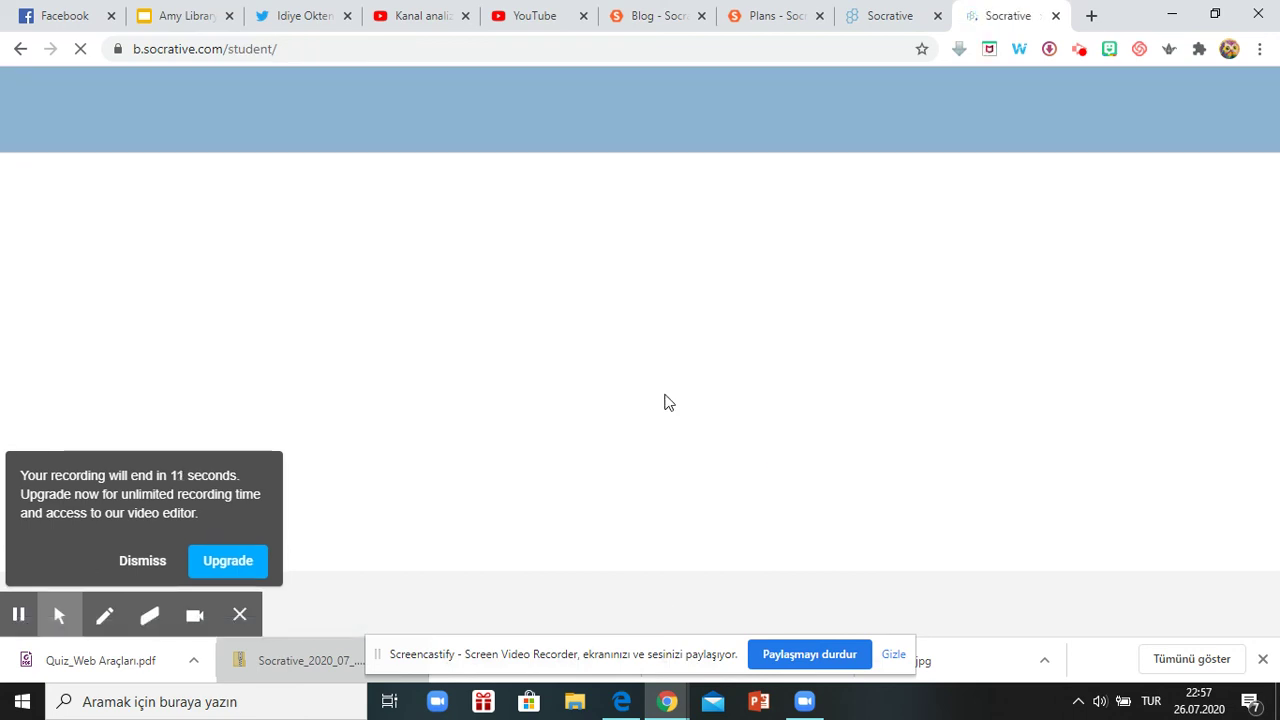